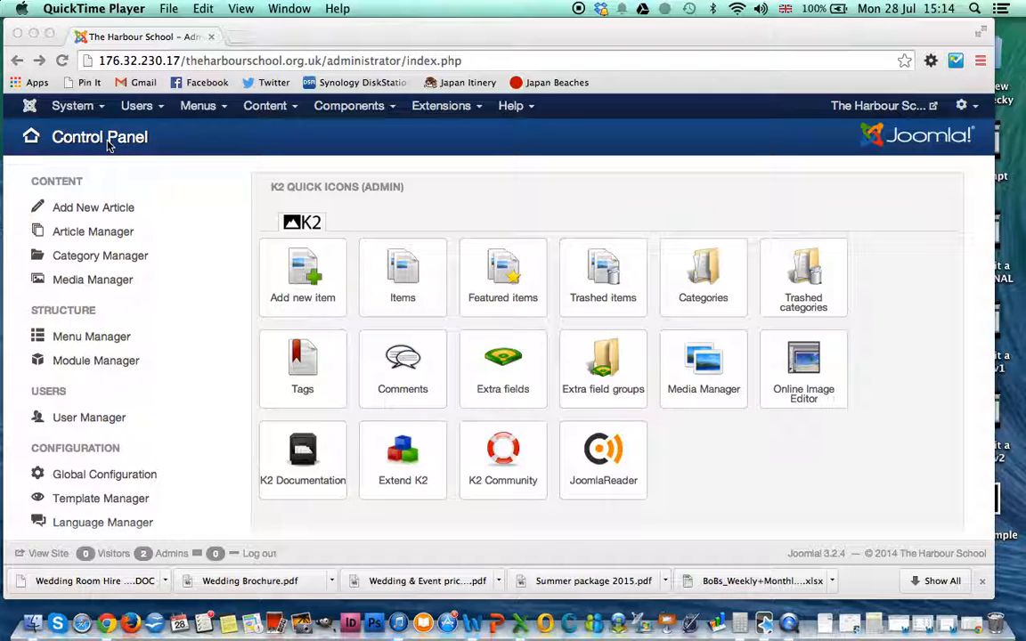
Open the Sports Facilities item for editing from the K2 items list.
{"action": "left_click", "coordinate": [367, 256]}
{"action": "left_click", "coordinate": [399, 282]}
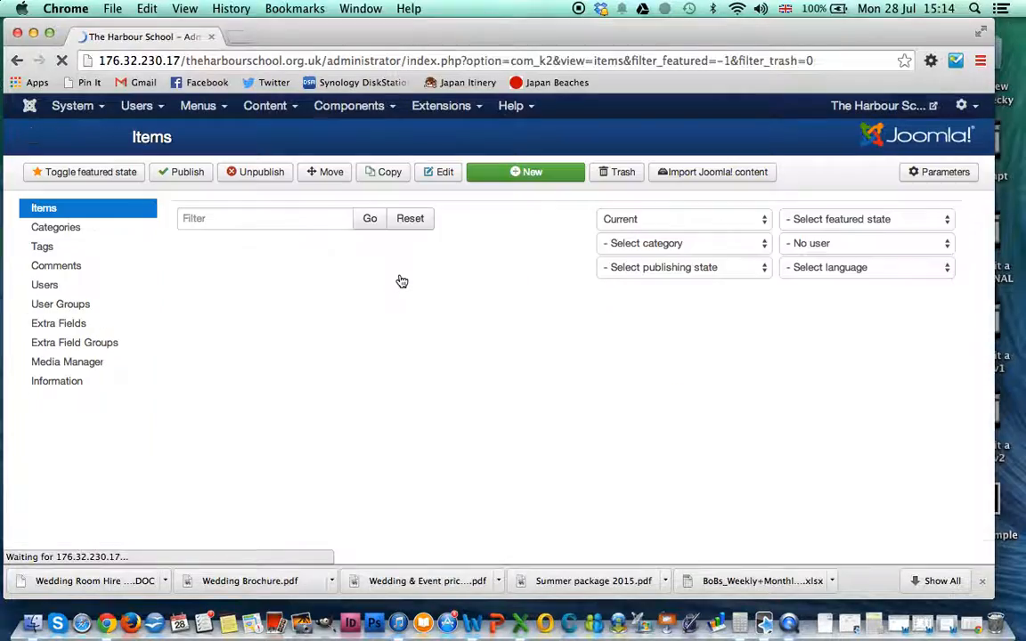
{"action": "scroll", "coordinate": [400, 356], "scroll_direction": "down", "scroll_amount": 3}
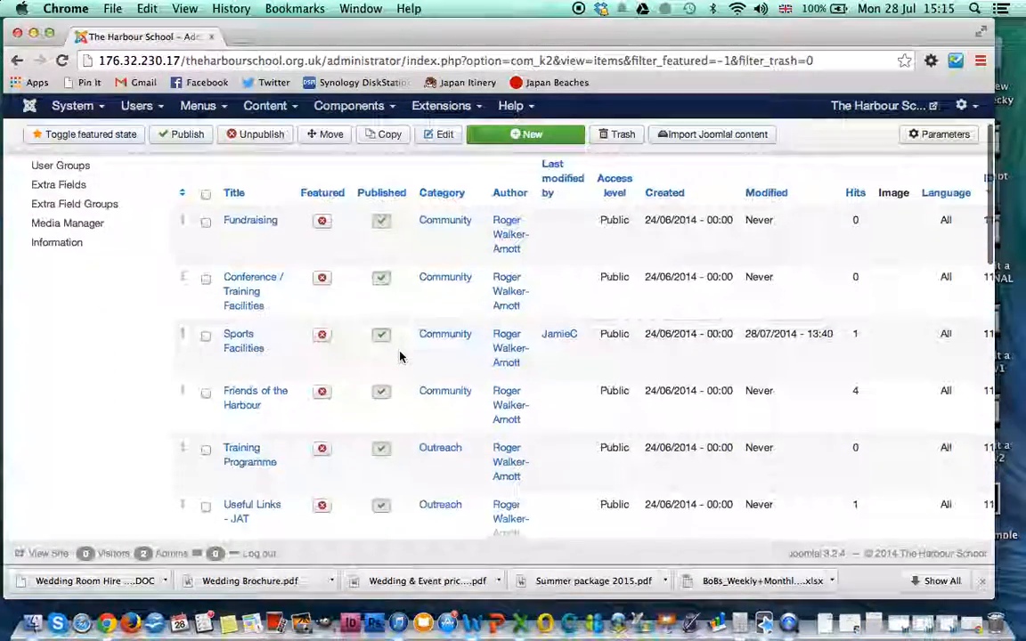
{"action": "scroll", "coordinate": [246, 410], "scroll_direction": "down", "scroll_amount": 2}
{"action": "scroll", "coordinate": [247, 410], "scroll_direction": "down", "scroll_amount": 5}
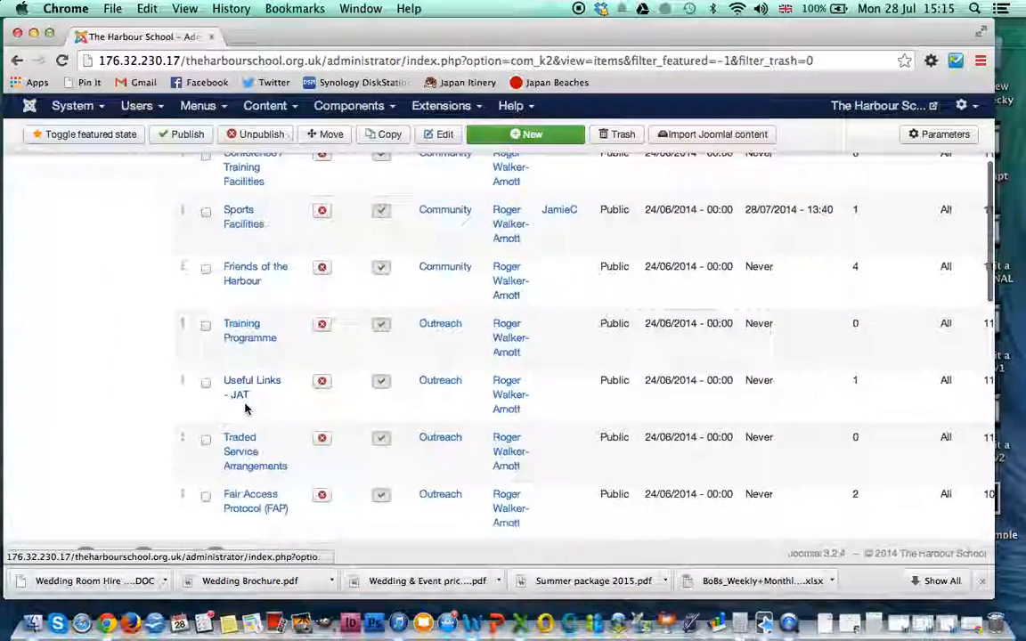
{"action": "scroll", "coordinate": [247, 410], "scroll_direction": "up", "scroll_amount": 6}
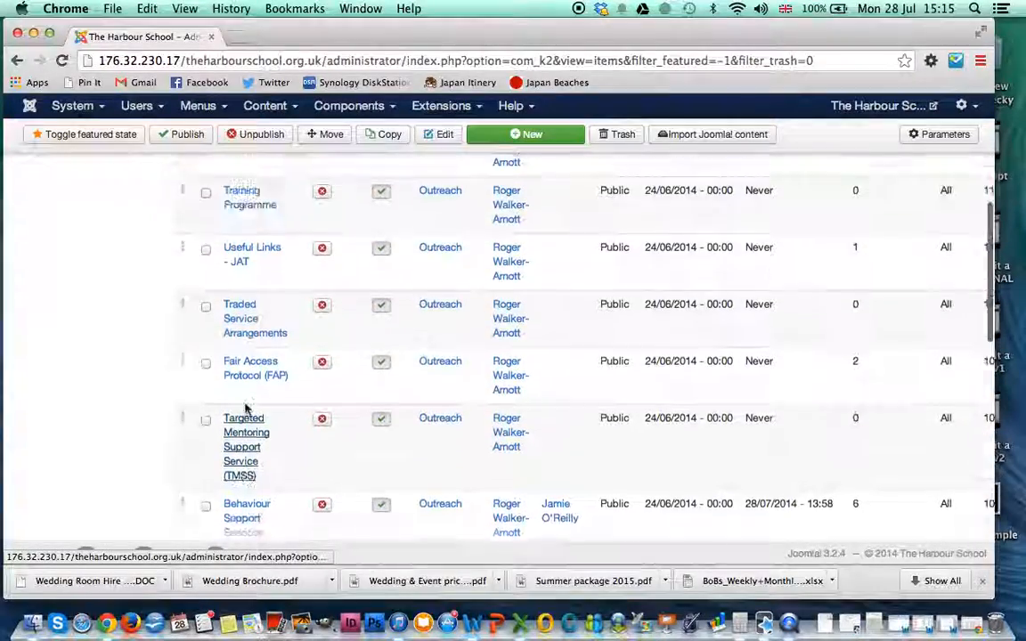
{"action": "scroll", "coordinate": [247, 410], "scroll_direction": "up", "scroll_amount": 1}
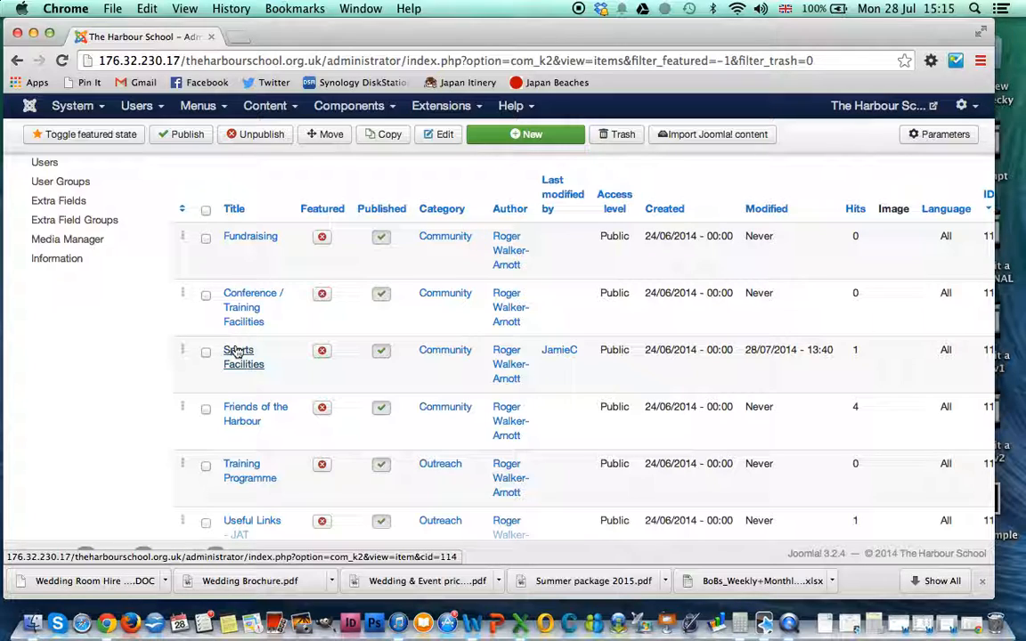
{"action": "left_click", "coordinate": [237, 353]}
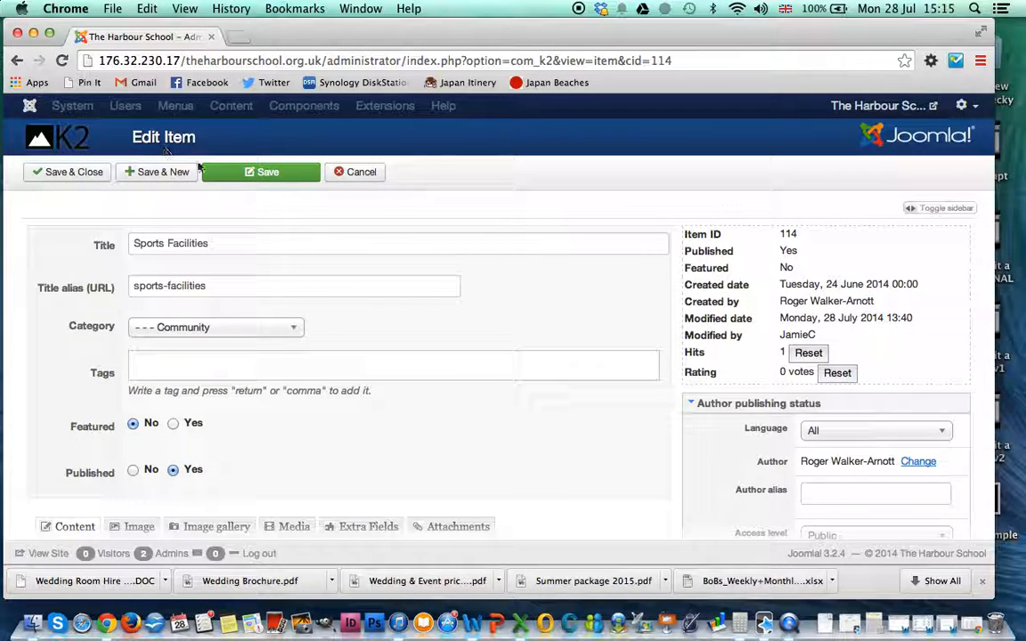
Add a blank line in the item's content after the paragraph ending "sollicitudin lorem facilisis eu.".
{"action": "scroll", "coordinate": [468, 386], "scroll_direction": "down", "scroll_amount": 5}
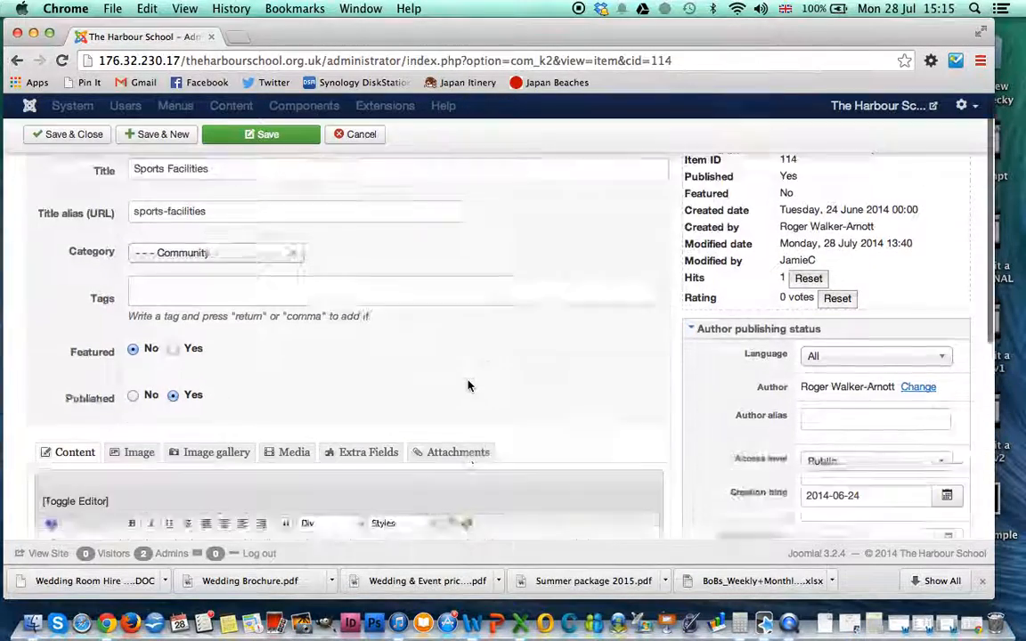
{"action": "scroll", "coordinate": [468, 382], "scroll_direction": "down", "scroll_amount": 3}
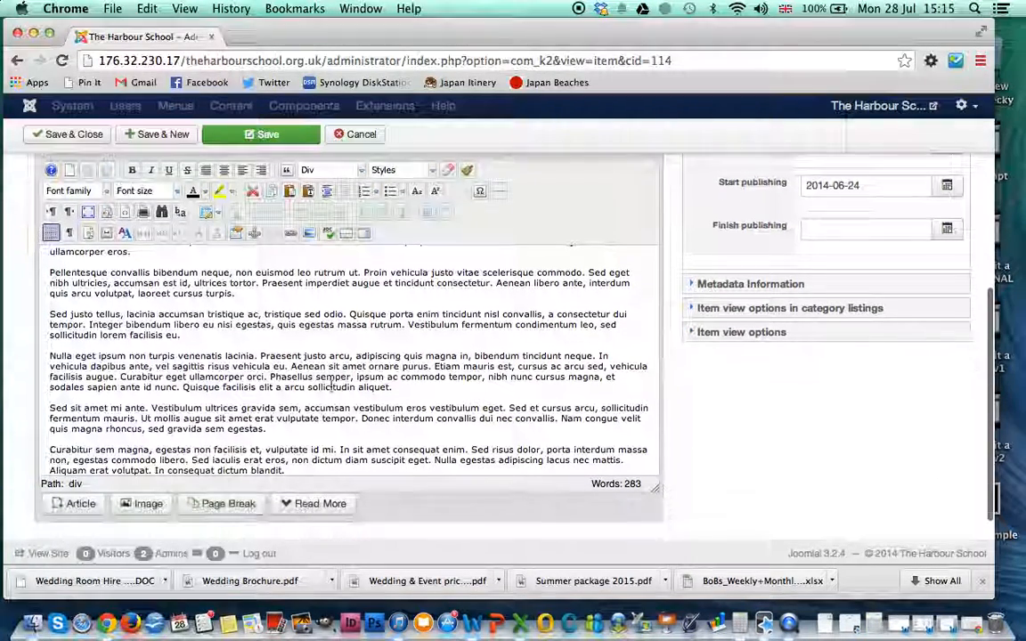
{"action": "left_click", "coordinate": [184, 336]}
{"action": "key", "text": "Return"}
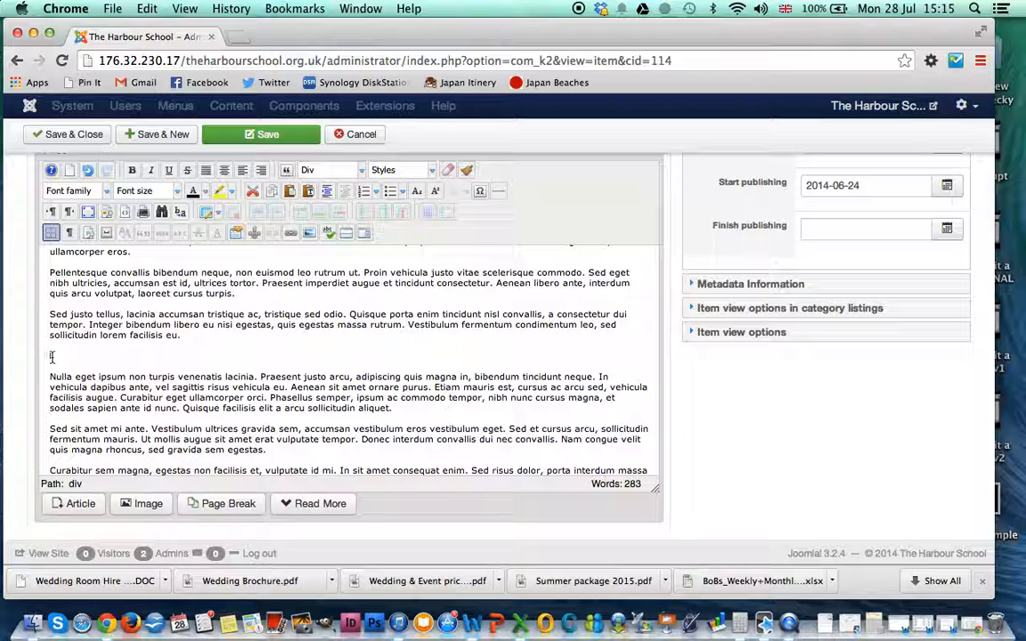
Start inserting an image at the blank line and upload ImageExample from the Desktop to the root image directory.
{"action": "left_click", "coordinate": [140, 504]}
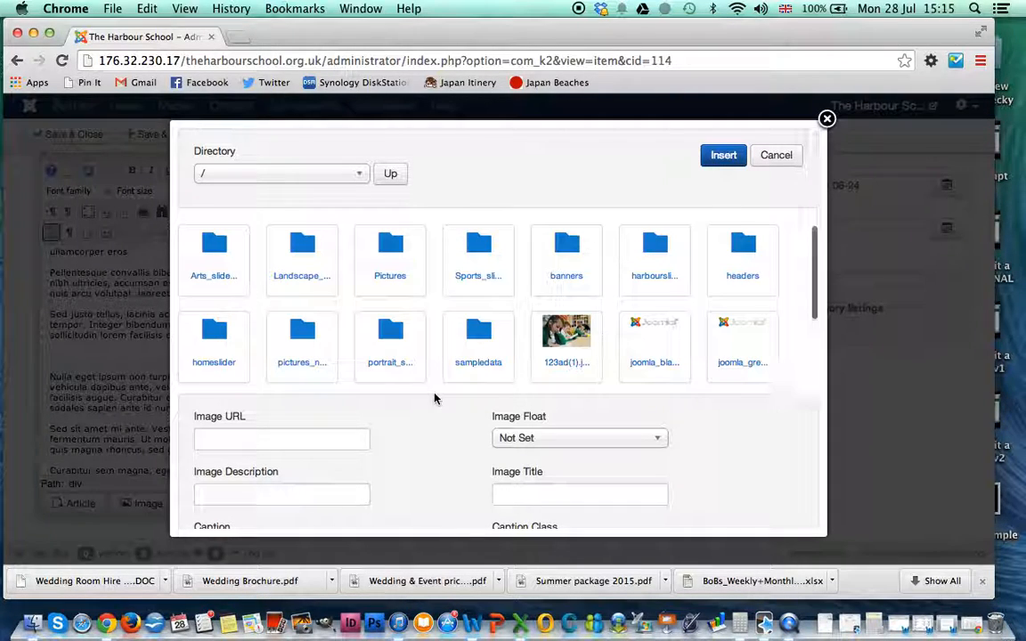
{"action": "scroll", "coordinate": [434, 345], "scroll_direction": "down", "scroll_amount": 2}
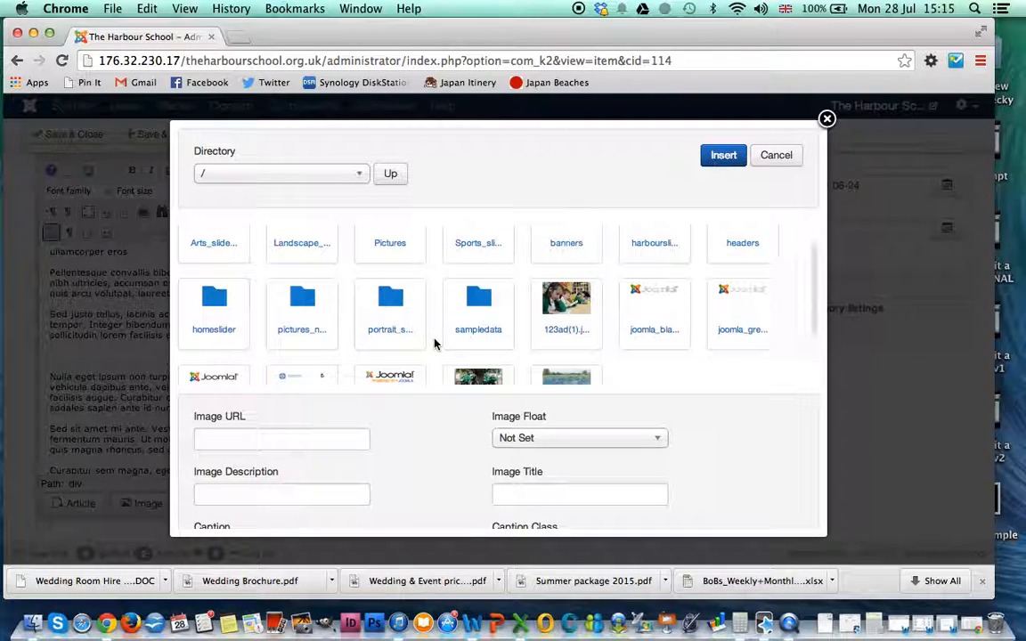
{"action": "scroll", "coordinate": [434, 344], "scroll_direction": "down", "scroll_amount": 3}
{"action": "scroll", "coordinate": [434, 345], "scroll_direction": "up", "scroll_amount": 5}
{"action": "scroll", "coordinate": [435, 345], "scroll_direction": "down", "scroll_amount": 3}
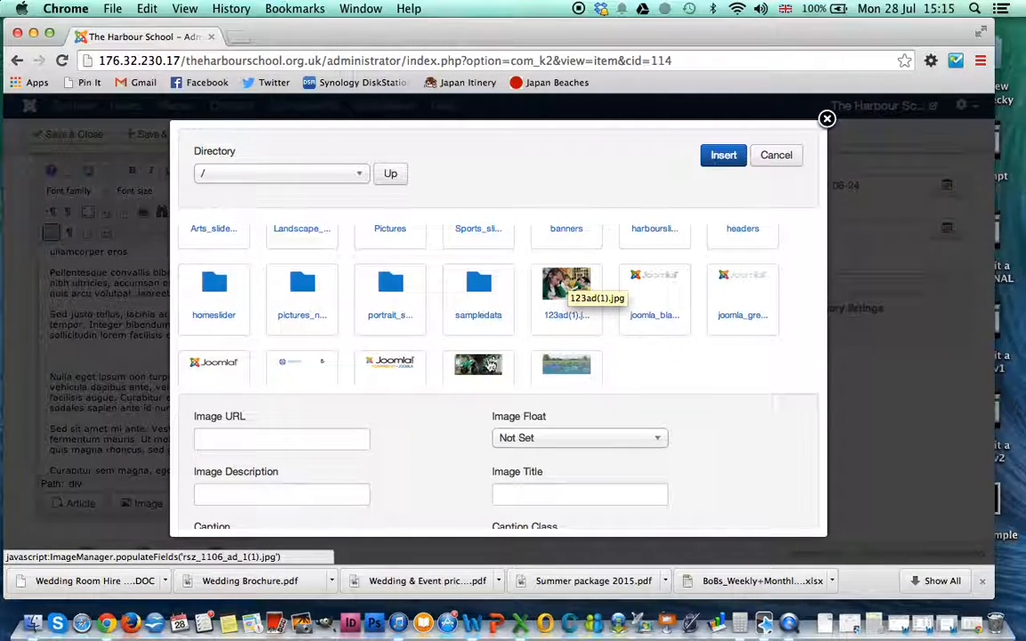
{"action": "scroll", "coordinate": [490, 365], "scroll_direction": "down", "scroll_amount": 3}
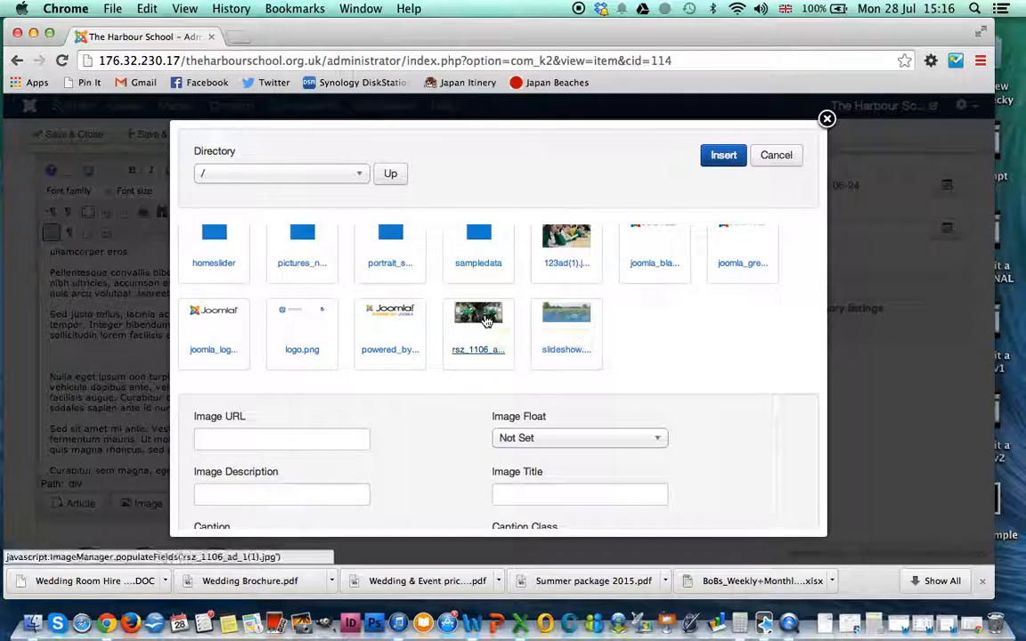
{"action": "scroll", "coordinate": [472, 316], "scroll_direction": "up", "scroll_amount": 2}
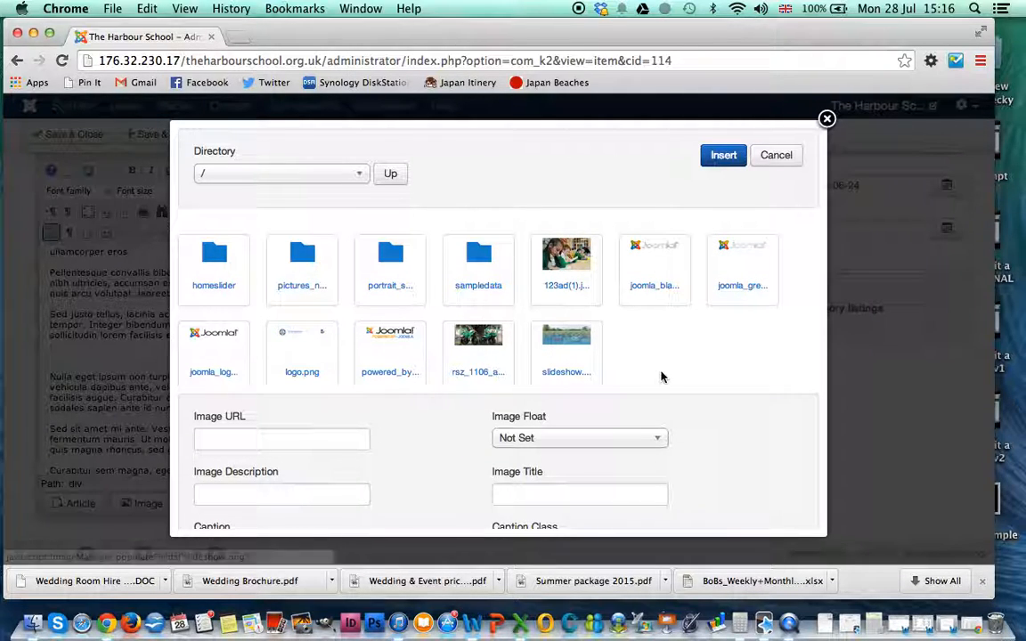
{"action": "scroll", "coordinate": [662, 374], "scroll_direction": "down", "scroll_amount": 3}
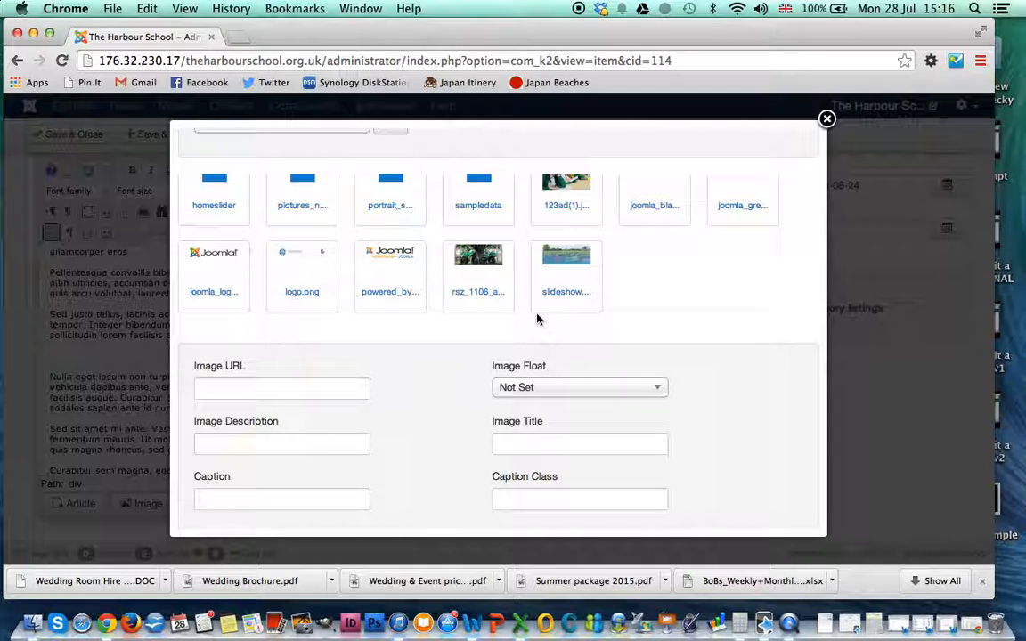
{"action": "scroll", "coordinate": [573, 345], "scroll_direction": "down", "scroll_amount": 5}
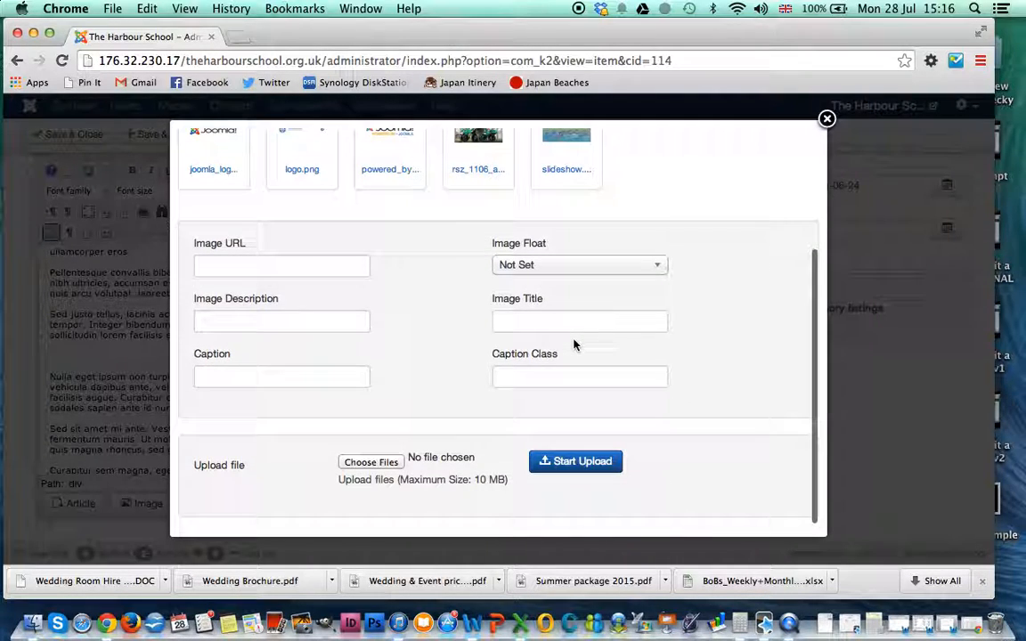
{"action": "left_click", "coordinate": [365, 461]}
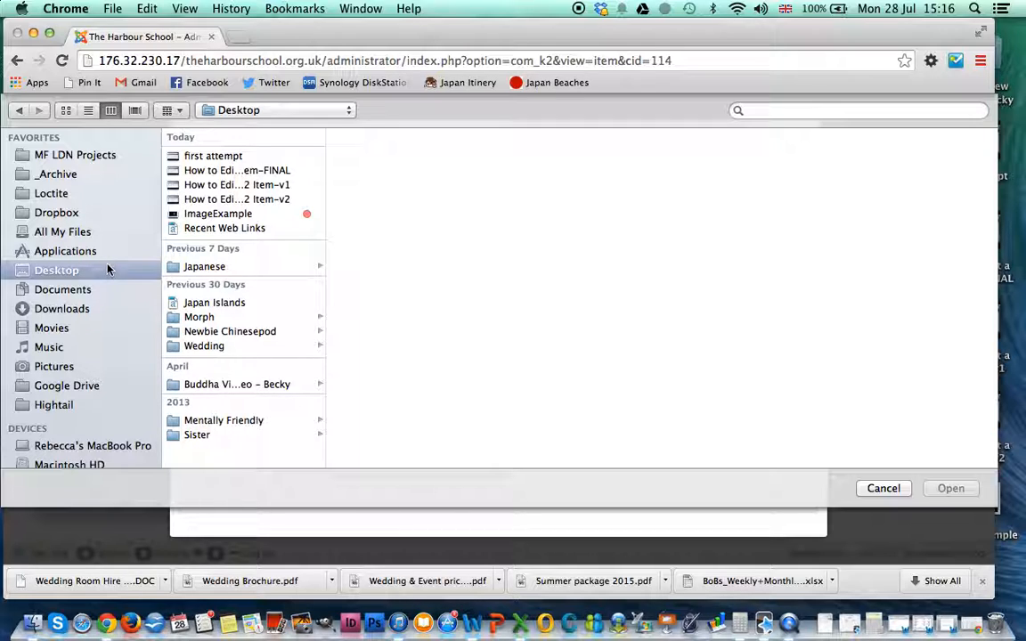
{"action": "left_click", "coordinate": [214, 215]}
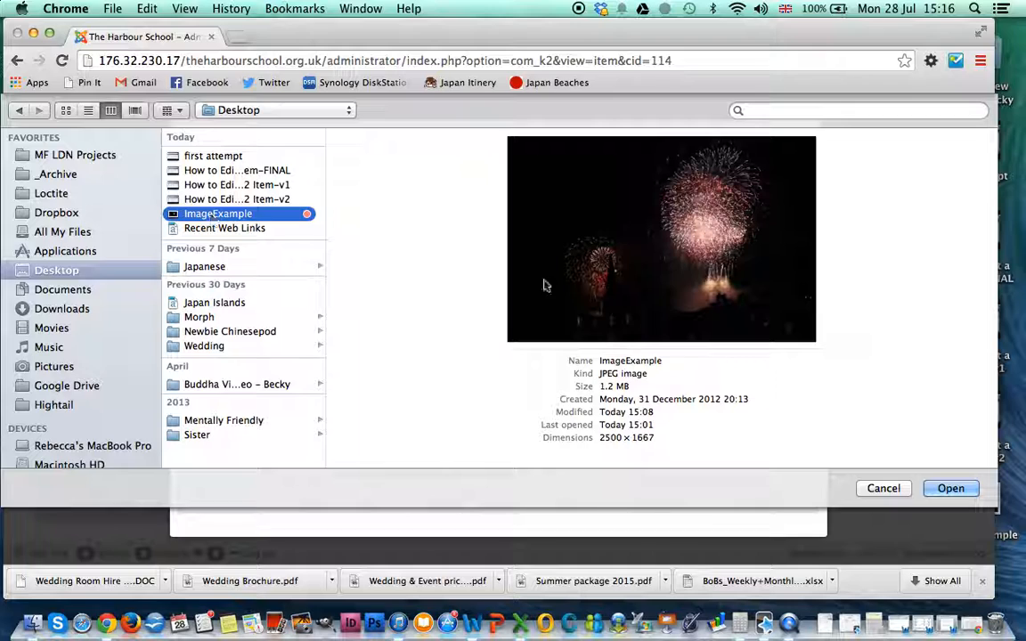
{"action": "left_click", "coordinate": [949, 490]}
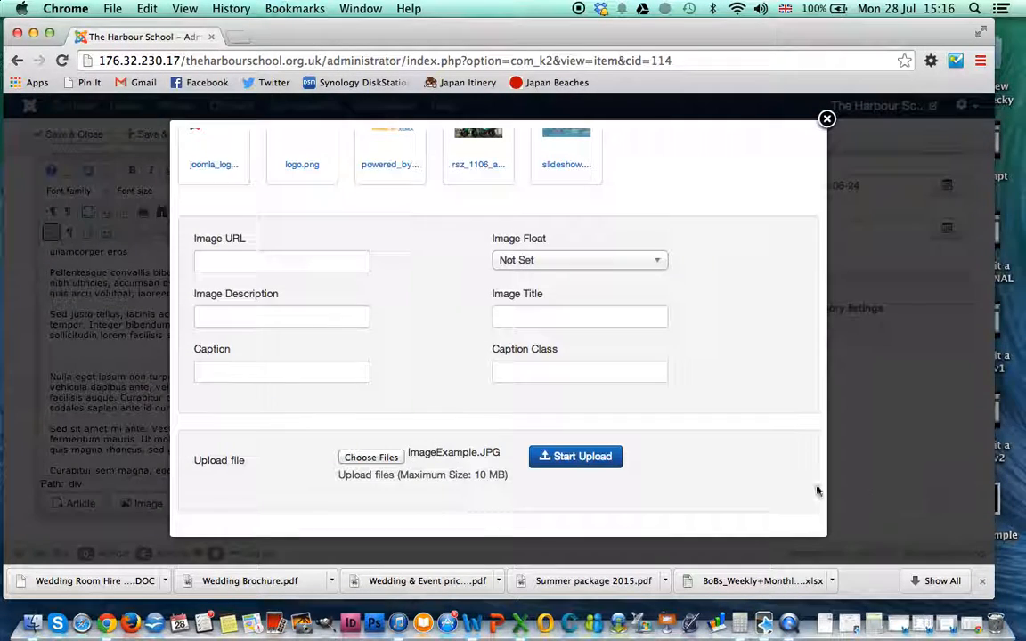
{"action": "left_click", "coordinate": [575, 457]}
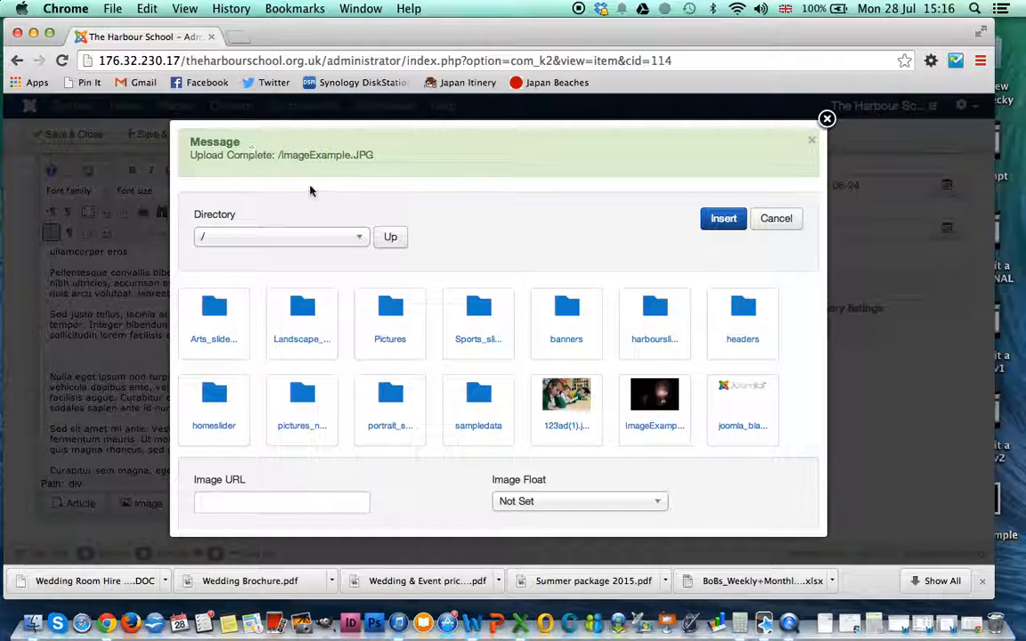
Insert the uploaded ImageExample.JPG into the item's content.
{"action": "scroll", "coordinate": [577, 325], "scroll_direction": "down", "scroll_amount": 3}
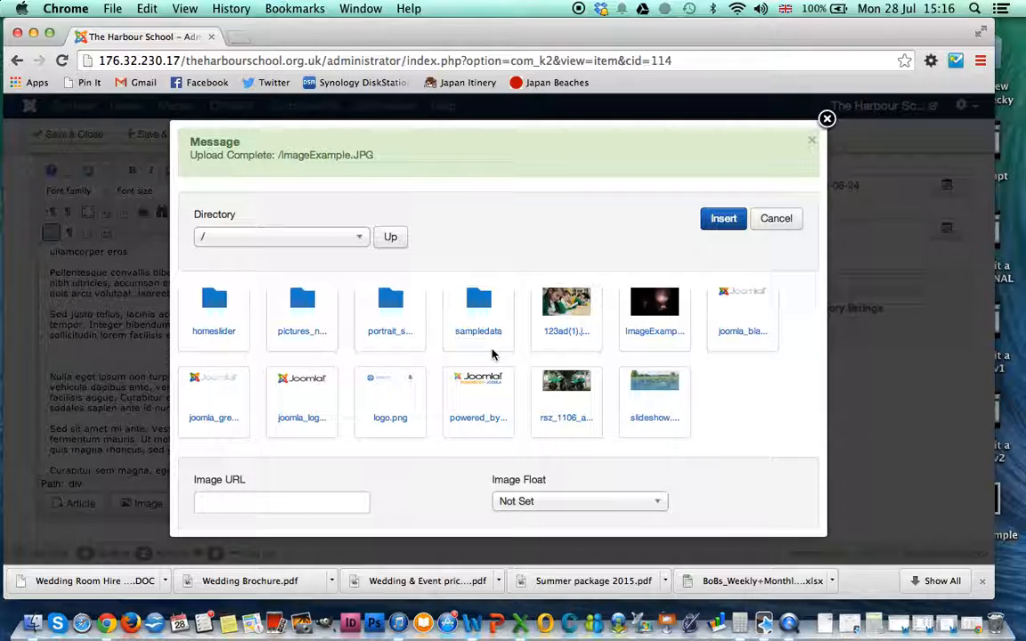
{"action": "scroll", "coordinate": [588, 332], "scroll_direction": "up", "scroll_amount": 2}
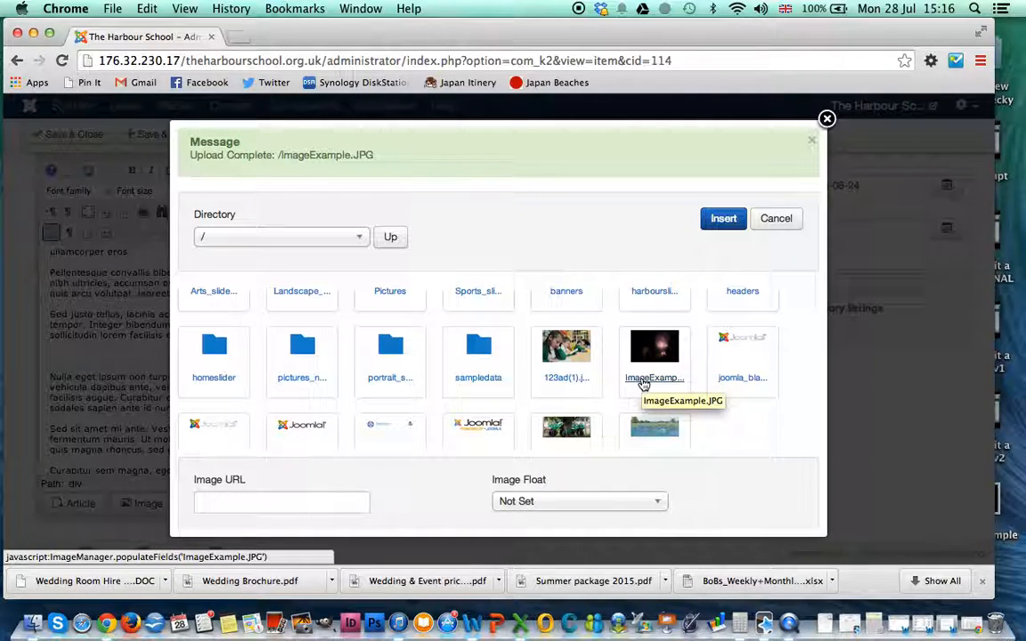
{"action": "left_click", "coordinate": [643, 384]}
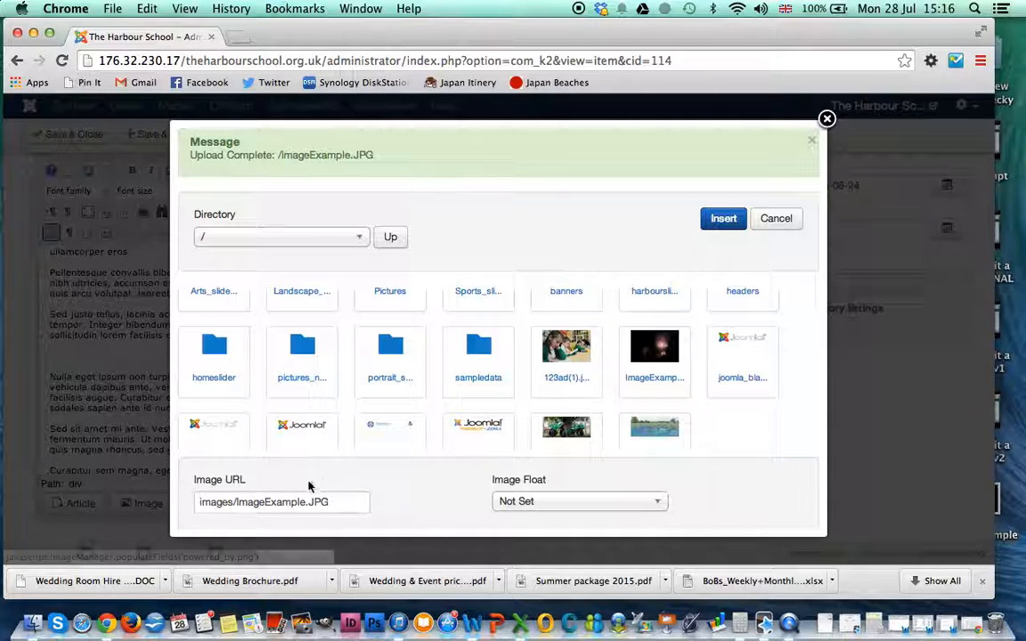
{"action": "left_click_drag", "start_coordinate": [199, 502], "coordinate": [348, 501]}
{"action": "left_click", "coordinate": [340, 504]}
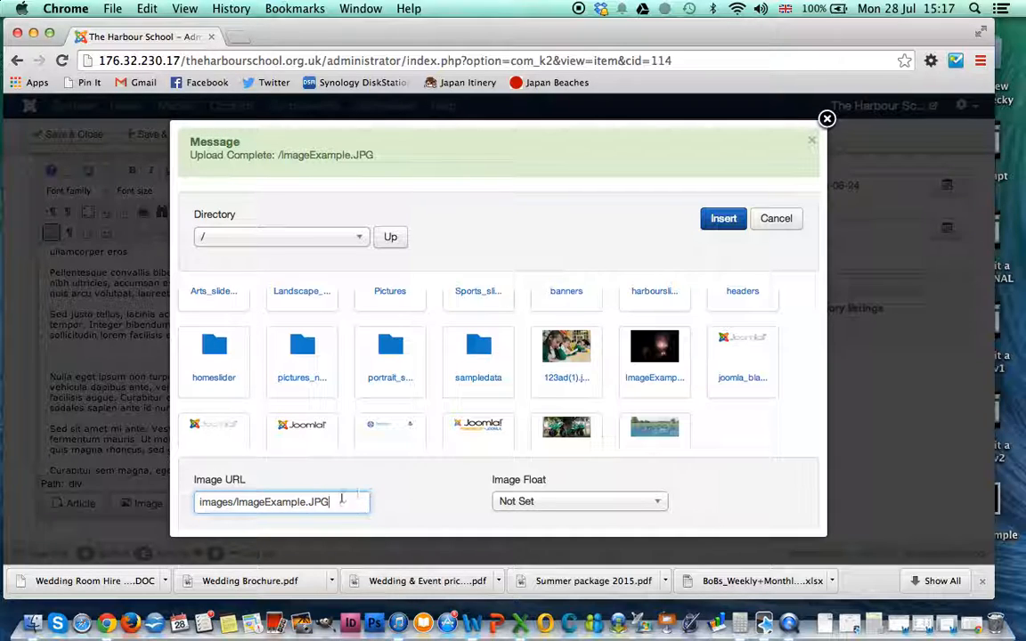
{"action": "left_click", "coordinate": [724, 219]}
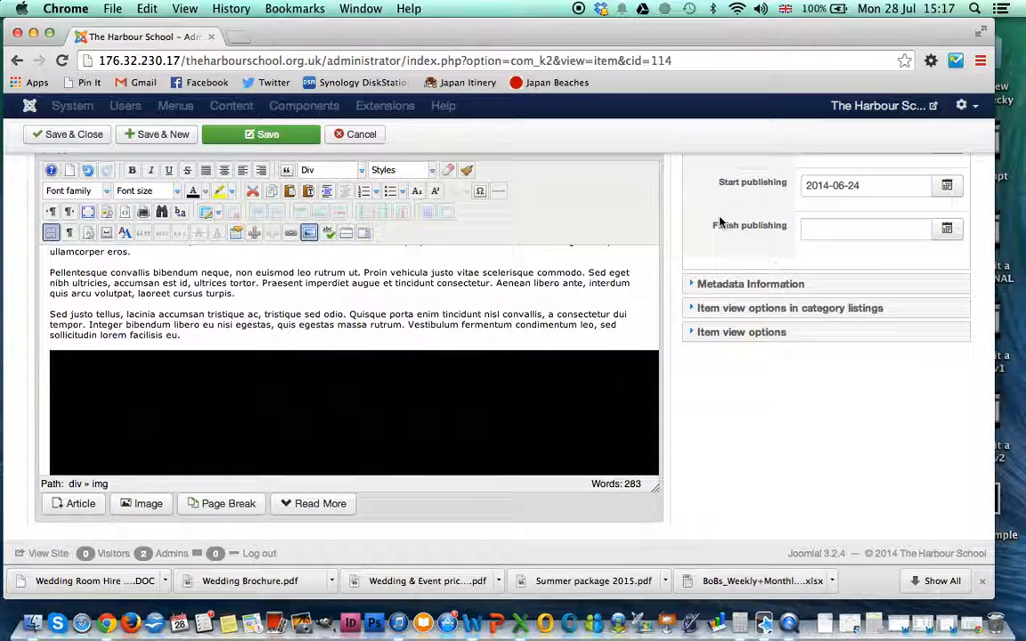
Examine how the inserted image fits within the item's text.
{"action": "scroll", "coordinate": [350, 374], "scroll_direction": "down", "scroll_amount": 5}
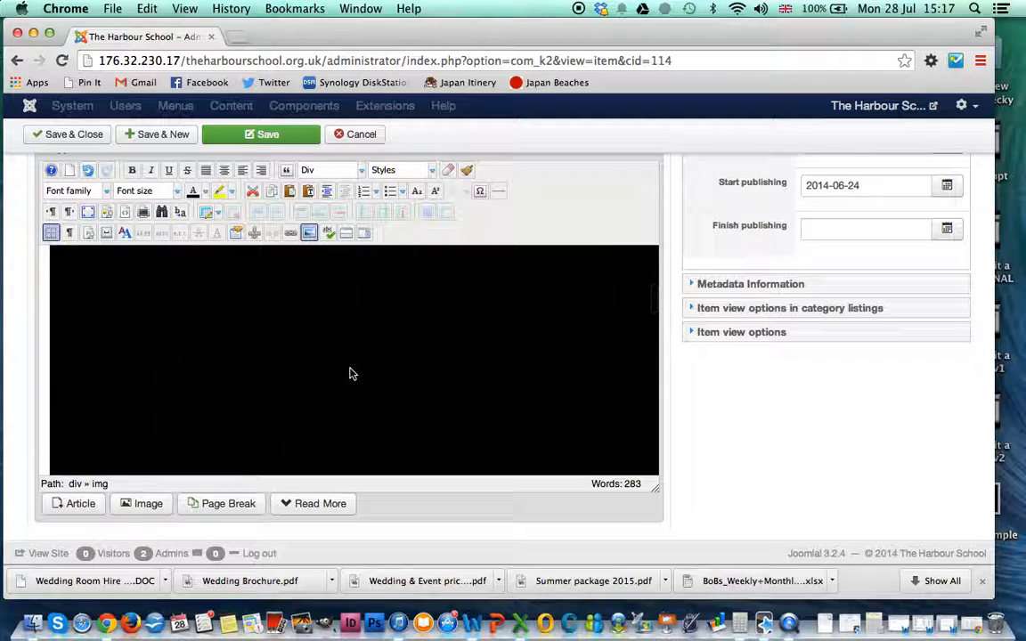
{"action": "scroll", "coordinate": [350, 374], "scroll_direction": "up", "scroll_amount": 3}
{"action": "scroll", "coordinate": [350, 374], "scroll_direction": "down", "scroll_amount": 4}
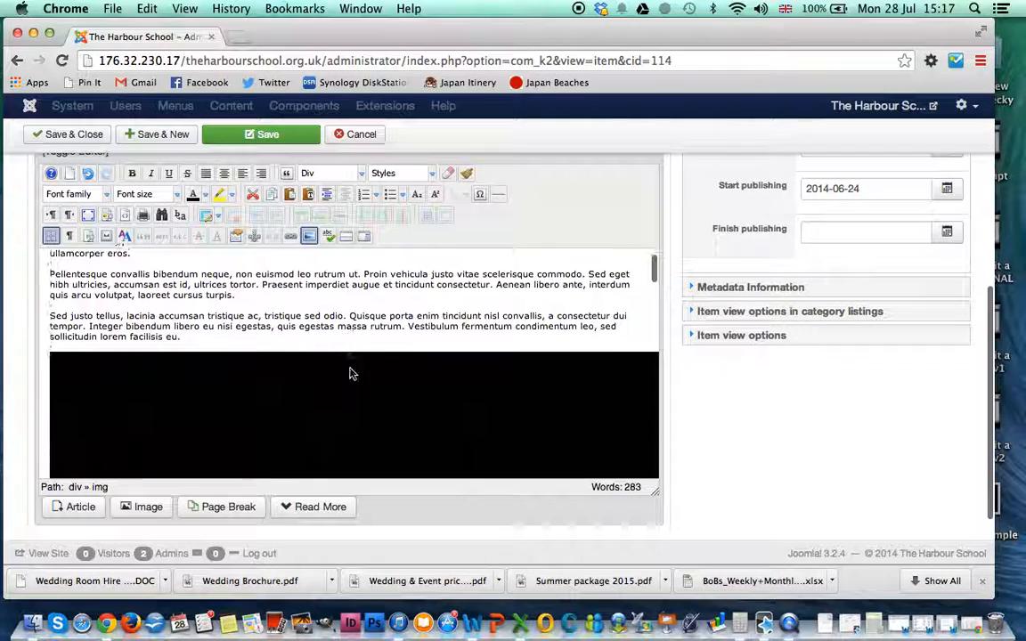
{"action": "scroll", "coordinate": [350, 374], "scroll_direction": "up", "scroll_amount": 1}
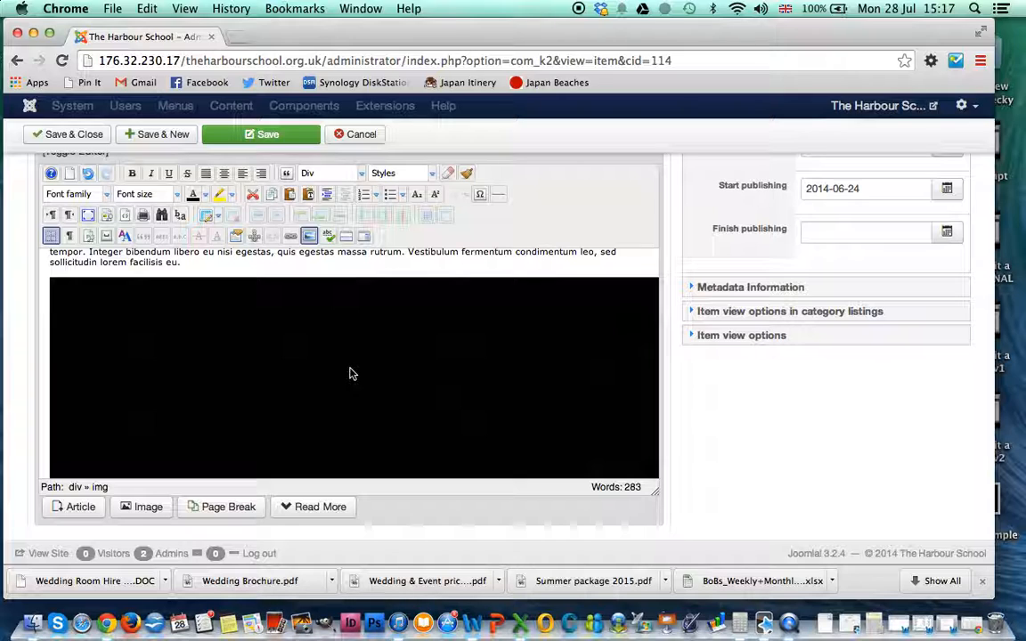
{"action": "scroll", "coordinate": [285, 381], "scroll_direction": "up", "scroll_amount": 1}
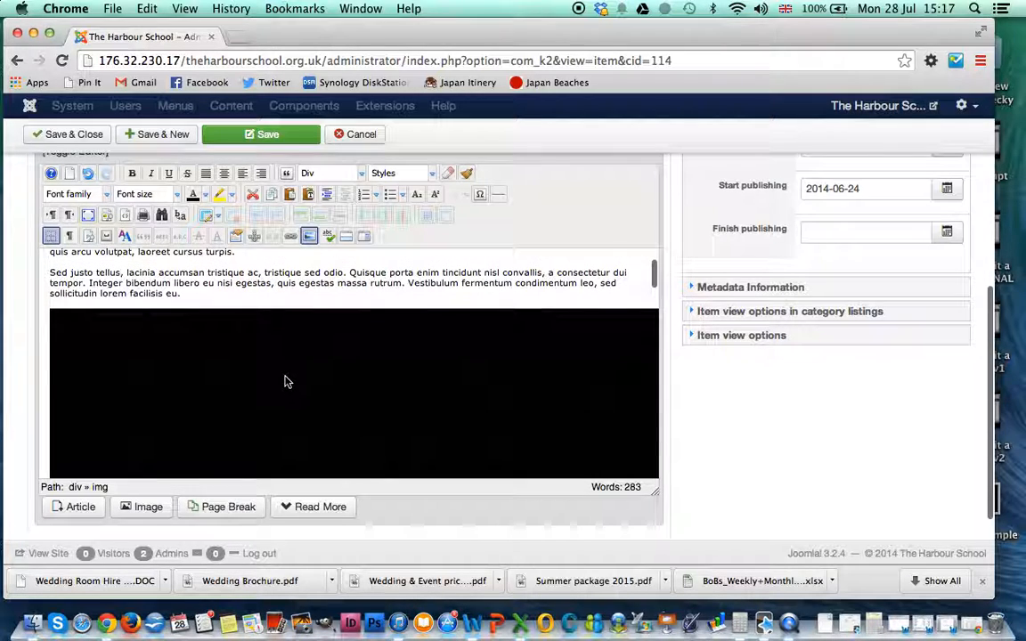
{"action": "scroll", "coordinate": [285, 381], "scroll_direction": "down", "scroll_amount": 2}
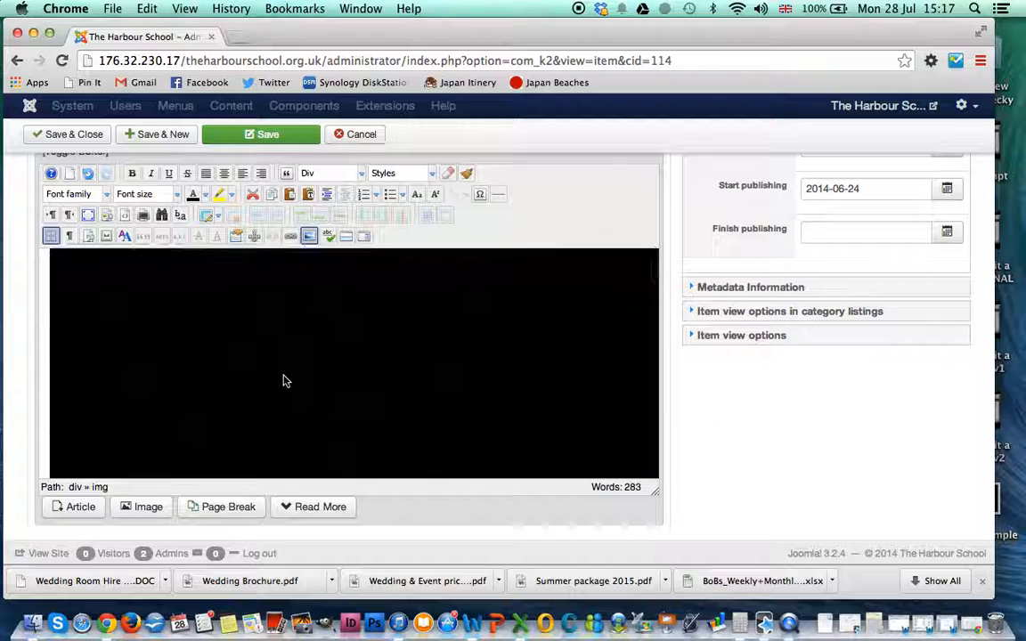
{"action": "scroll", "coordinate": [285, 381], "scroll_direction": "up", "scroll_amount": 1}
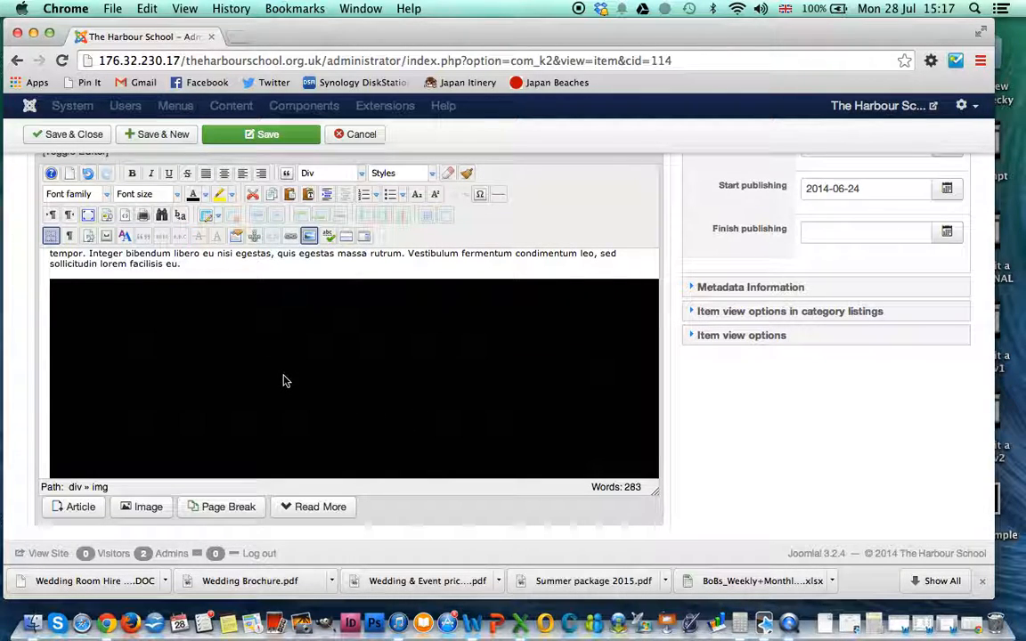
Open the inserted image's properties and set its width to 500 with proportional scaling.
{"action": "left_click", "coordinate": [200, 331]}
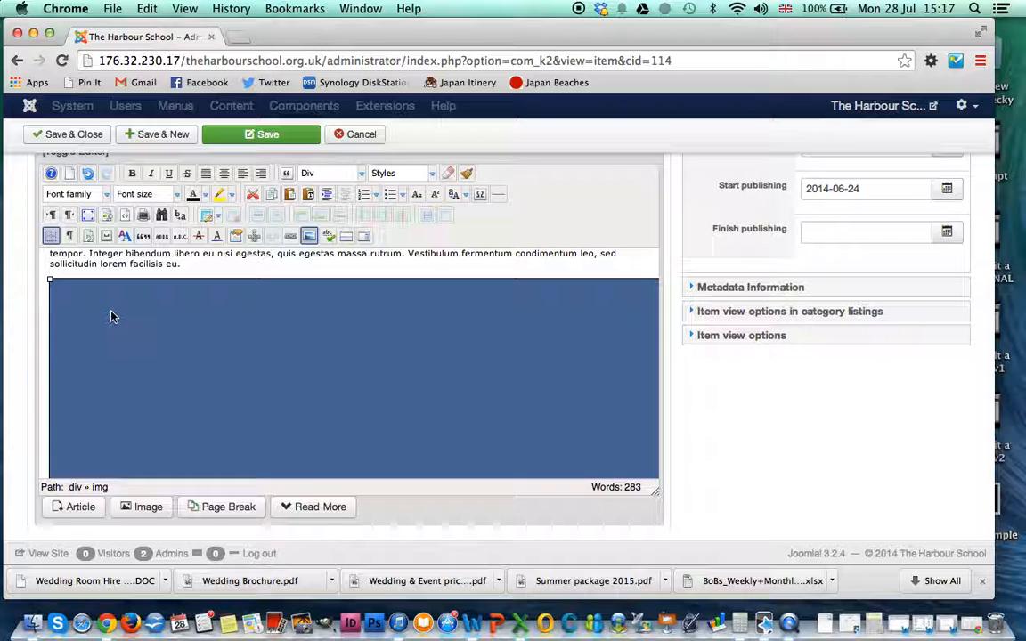
{"action": "left_click", "coordinate": [309, 235]}
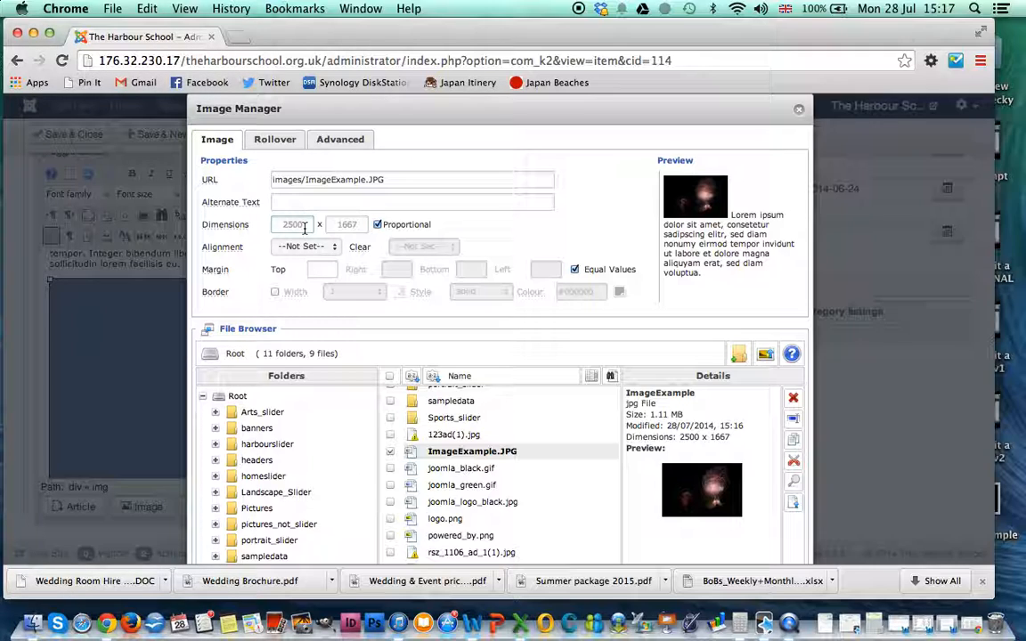
{"action": "key", "text": "BackSpace"}
{"action": "key", "text": "BackSpace"}
{"action": "key", "text": "BackSpace"}
{"action": "key", "text": "BackSpace"}
{"action": "type", "text": "500"}
{"action": "key", "text": "Tab"}
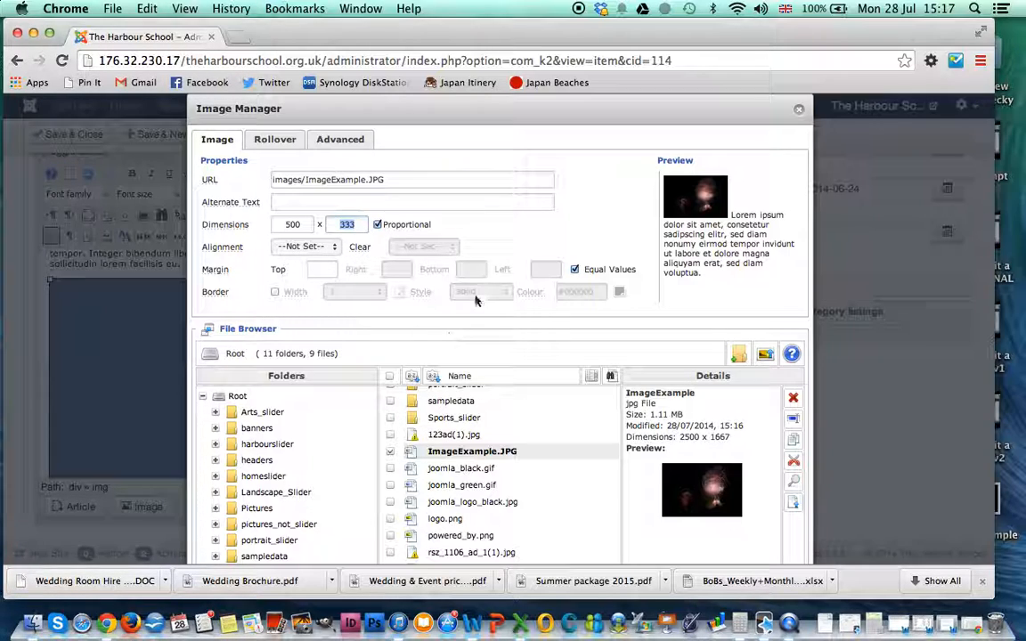
Set the image's alignment to Centre and its top margin to 10 with Equal Values enabled.
{"action": "left_click", "coordinate": [335, 252]}
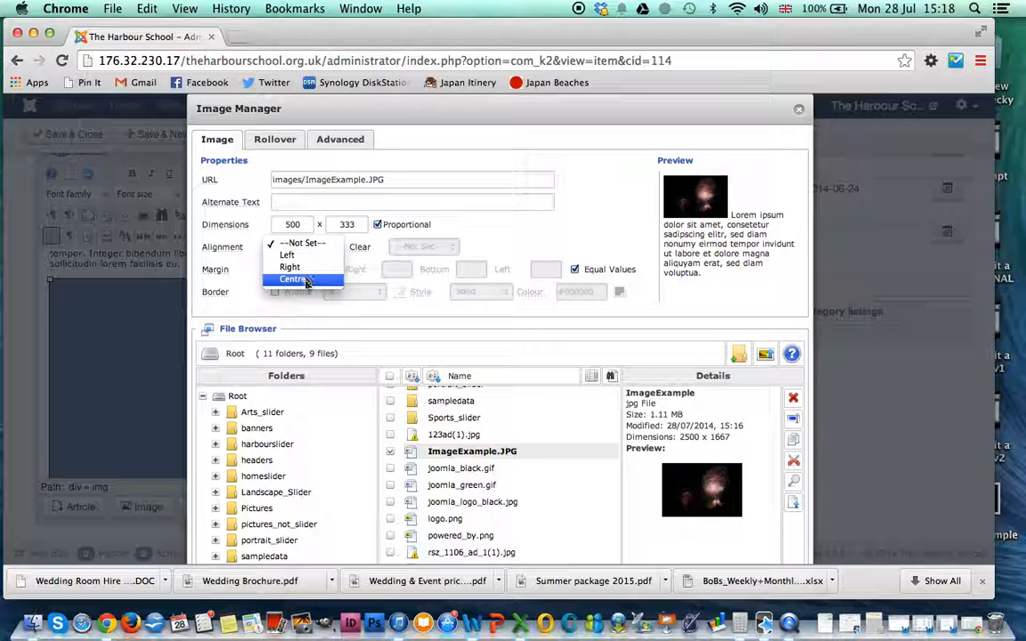
{"action": "left_click", "coordinate": [305, 280]}
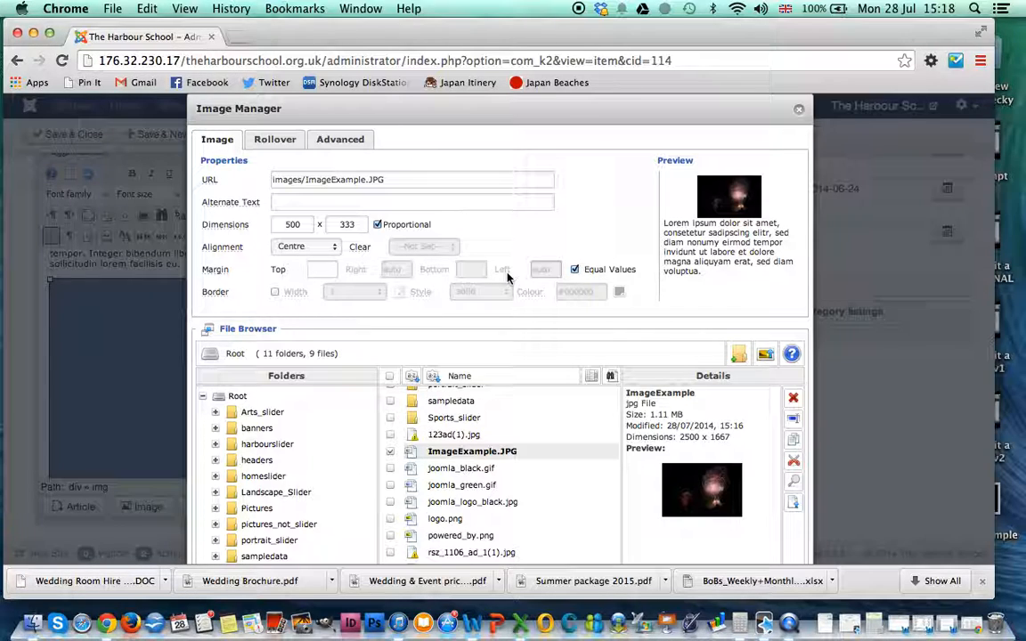
{"action": "left_click", "coordinate": [574, 270]}
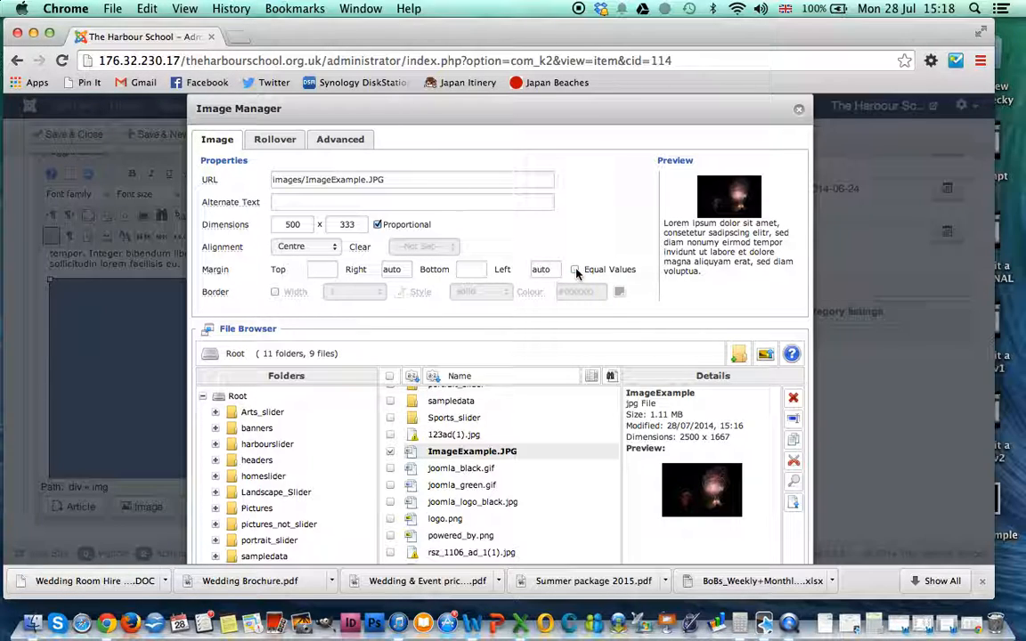
{"action": "left_click", "coordinate": [576, 269]}
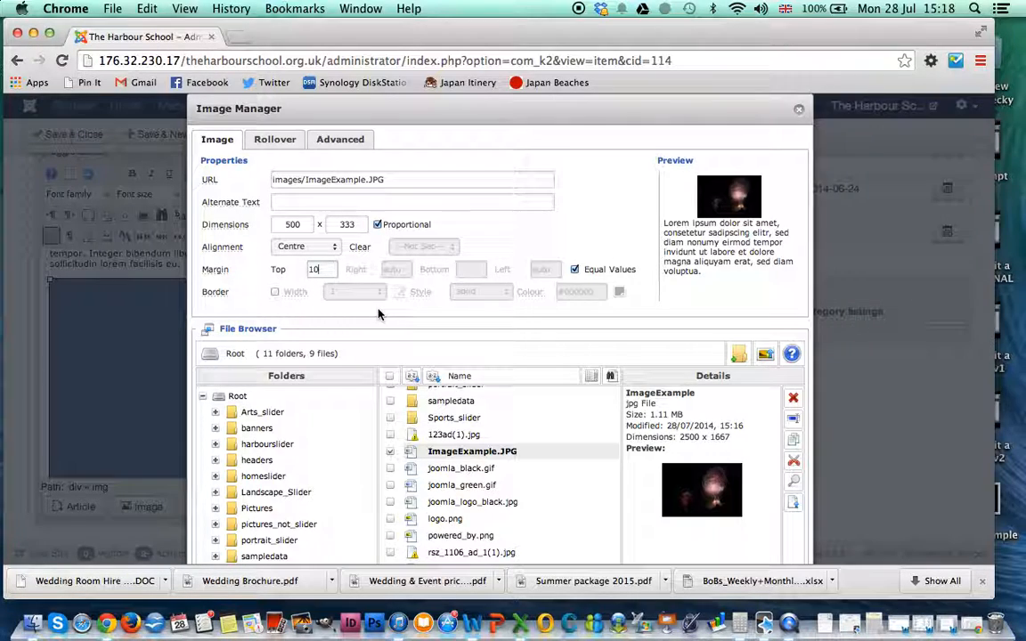
{"action": "scroll", "coordinate": [376, 310], "scroll_direction": "down", "scroll_amount": 2}
{"action": "scroll", "coordinate": [379, 314], "scroll_direction": "down", "scroll_amount": 1}
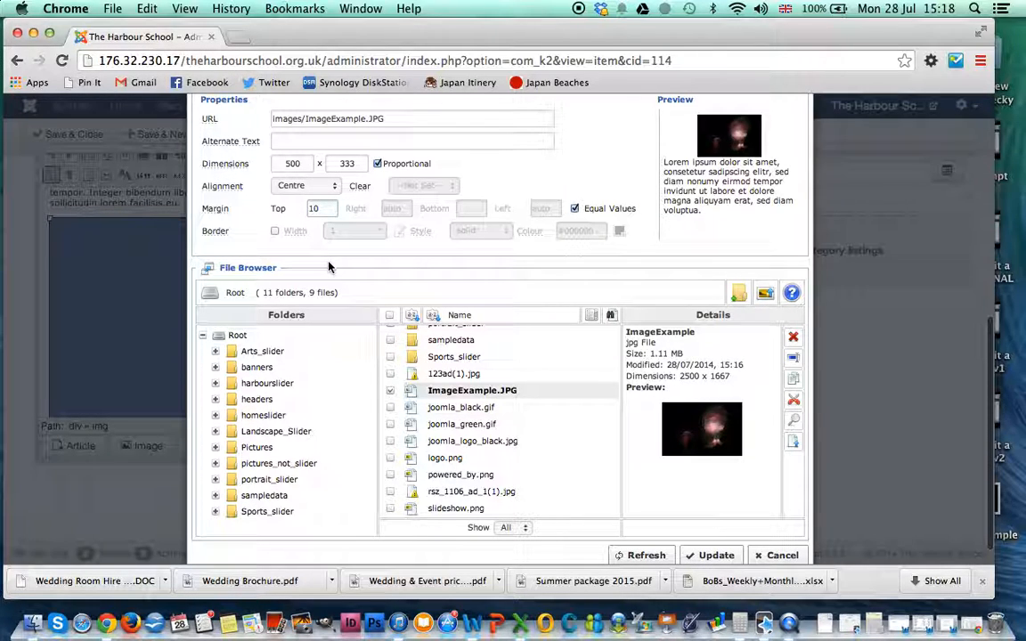
{"action": "scroll", "coordinate": [328, 266], "scroll_direction": "down", "scroll_amount": 1}
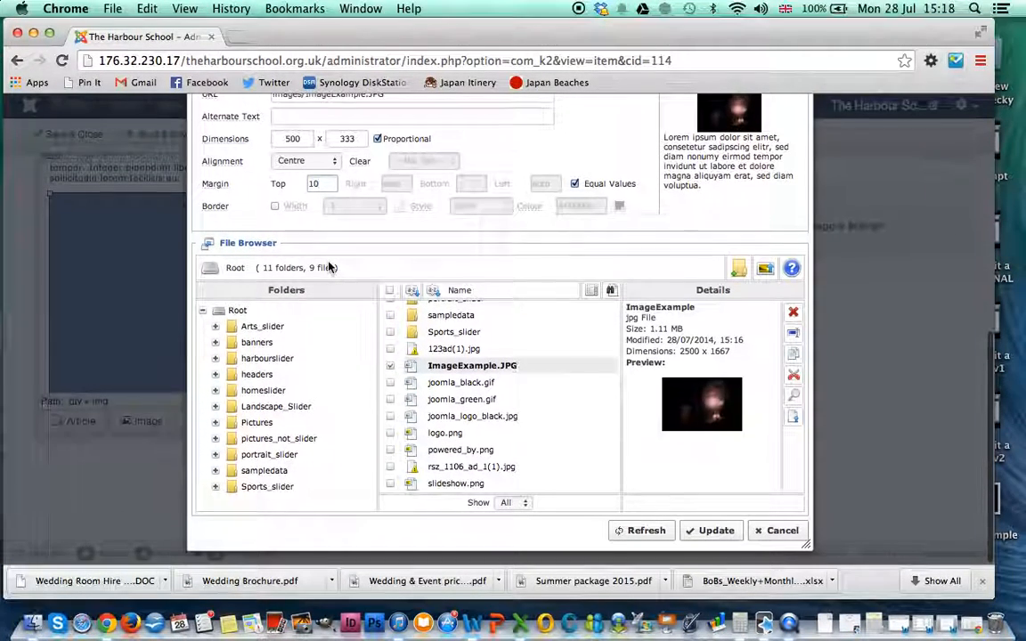
{"action": "scroll", "coordinate": [449, 324], "scroll_direction": "up", "scroll_amount": 5}
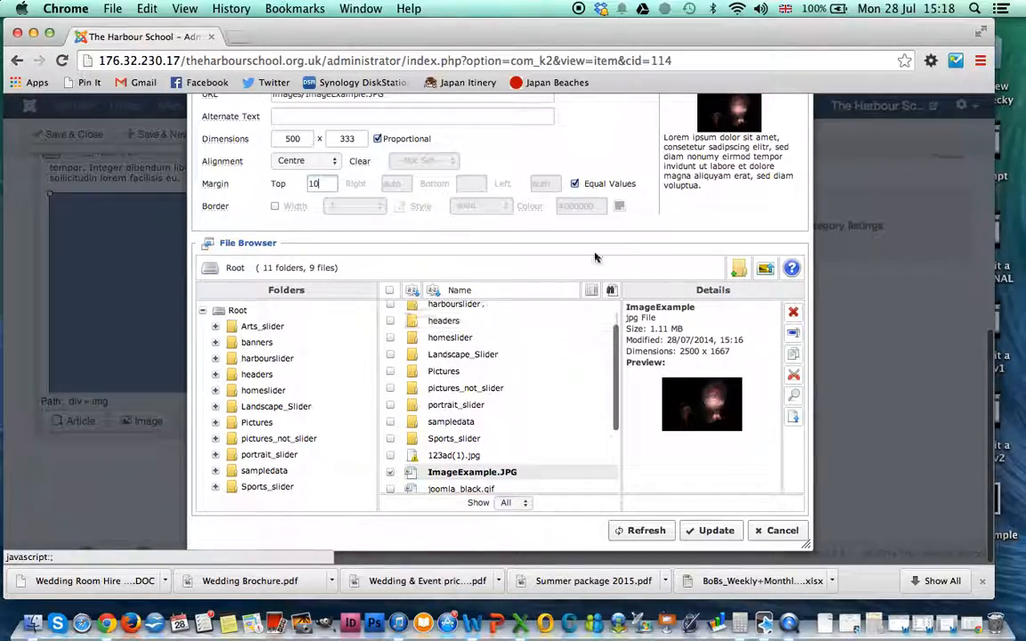
{"action": "scroll", "coordinate": [617, 250], "scroll_direction": "up", "scroll_amount": 2}
{"action": "scroll", "coordinate": [616, 249], "scroll_direction": "up", "scroll_amount": 2}
{"action": "scroll", "coordinate": [616, 248], "scroll_direction": "down", "scroll_amount": 2}
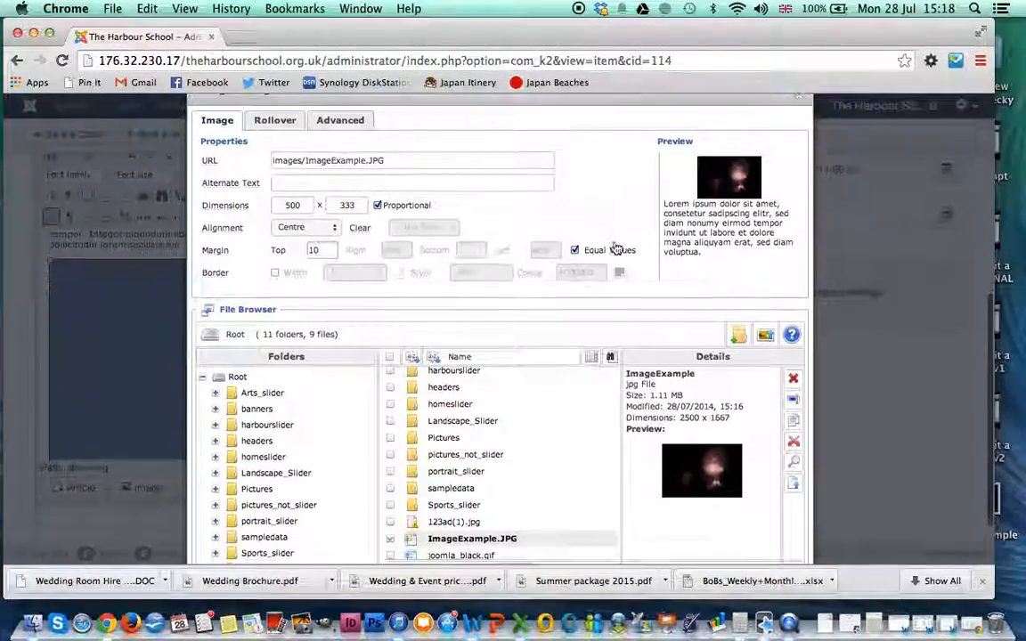
{"action": "scroll", "coordinate": [617, 249], "scroll_direction": "up", "scroll_amount": 1}
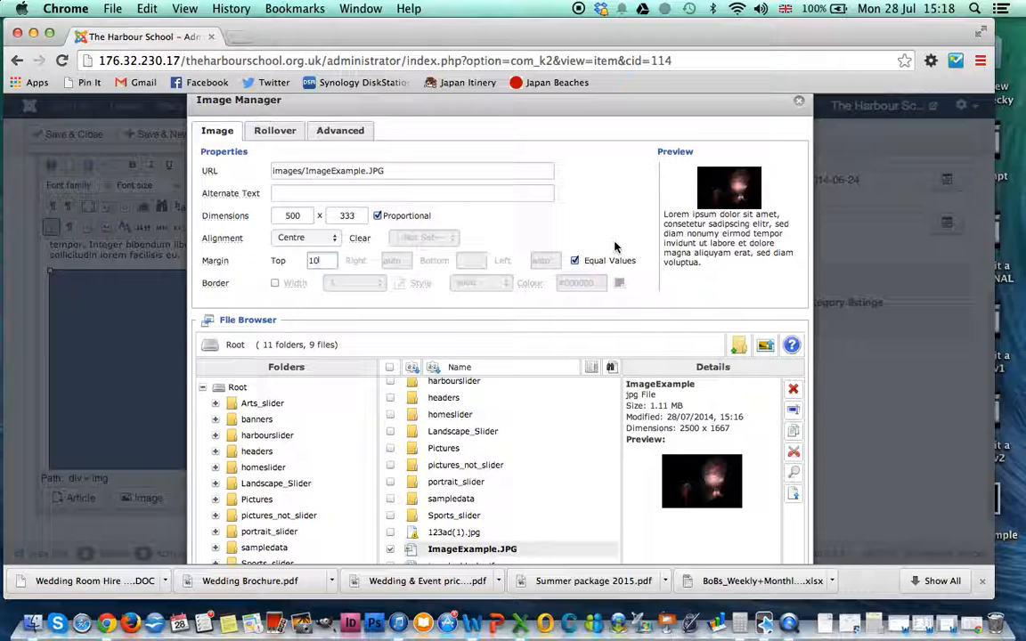
{"action": "scroll", "coordinate": [615, 246], "scroll_direction": "down", "scroll_amount": 4}
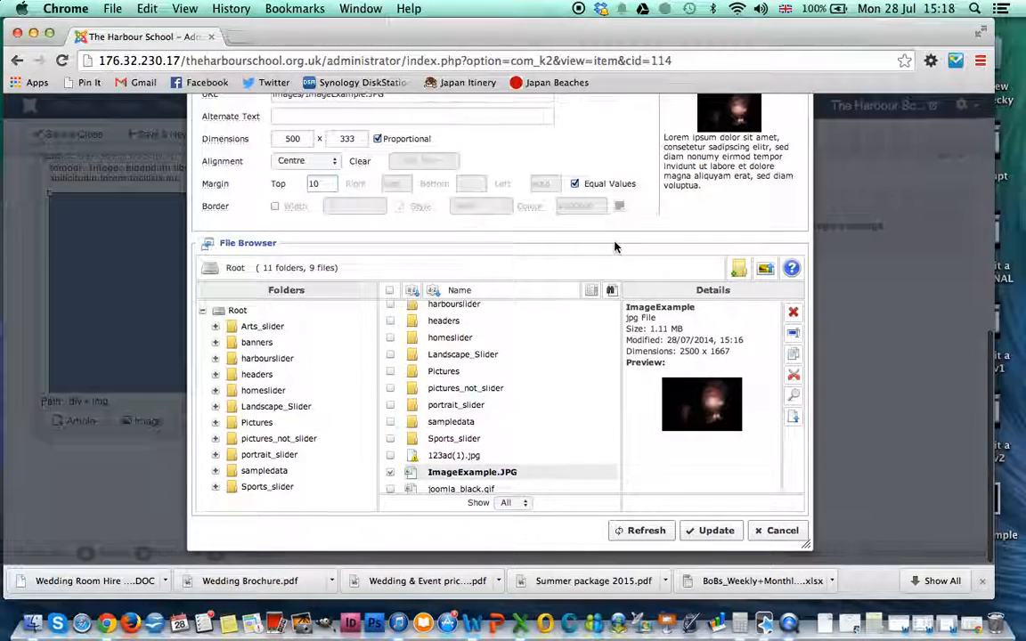
{"action": "left_click", "coordinate": [704, 532]}
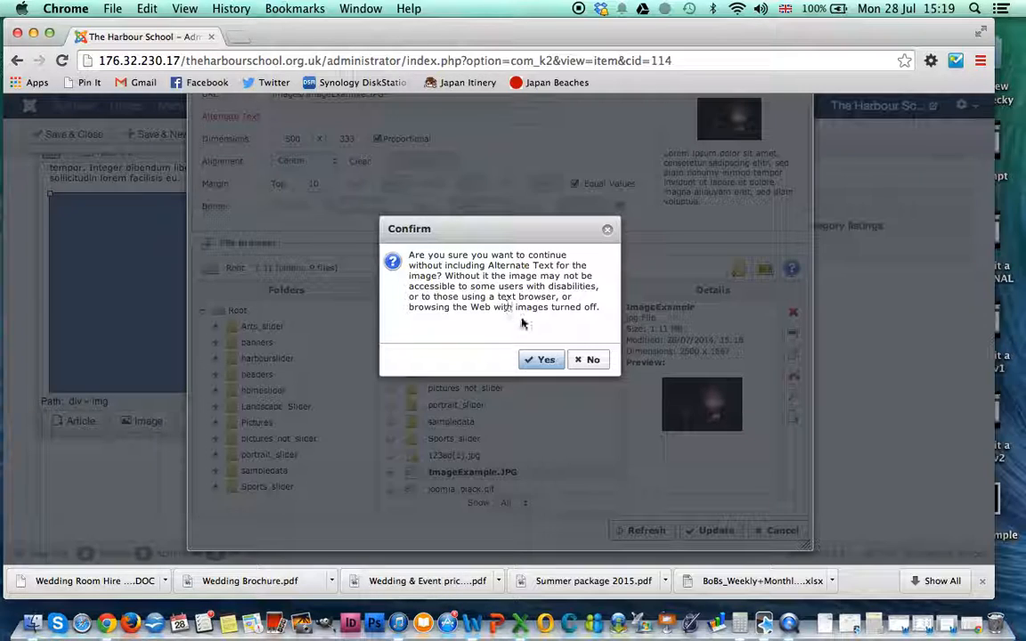
{"action": "left_click", "coordinate": [592, 360]}
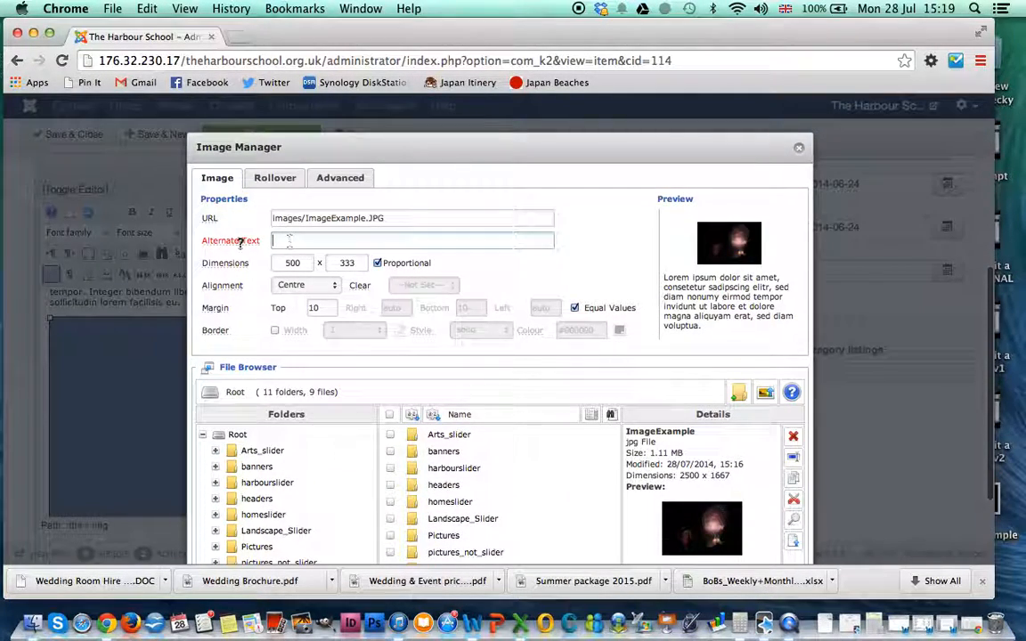
Enter Fireworks as the image's alternate text and apply the updated image properties.
{"action": "left_click", "coordinate": [288, 240]}
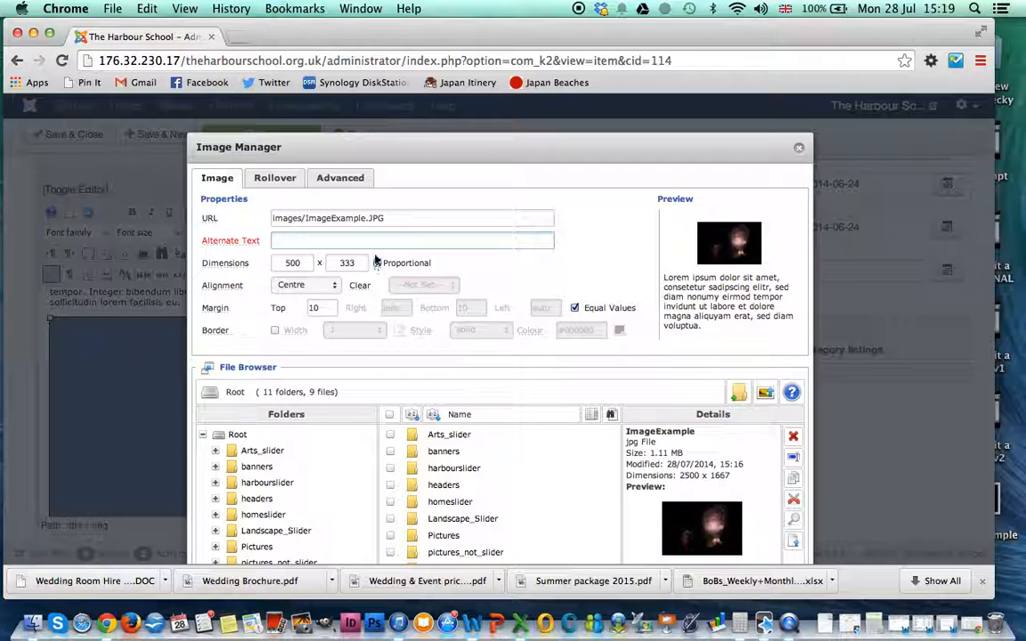
{"action": "type", "text": "Fireworks"}
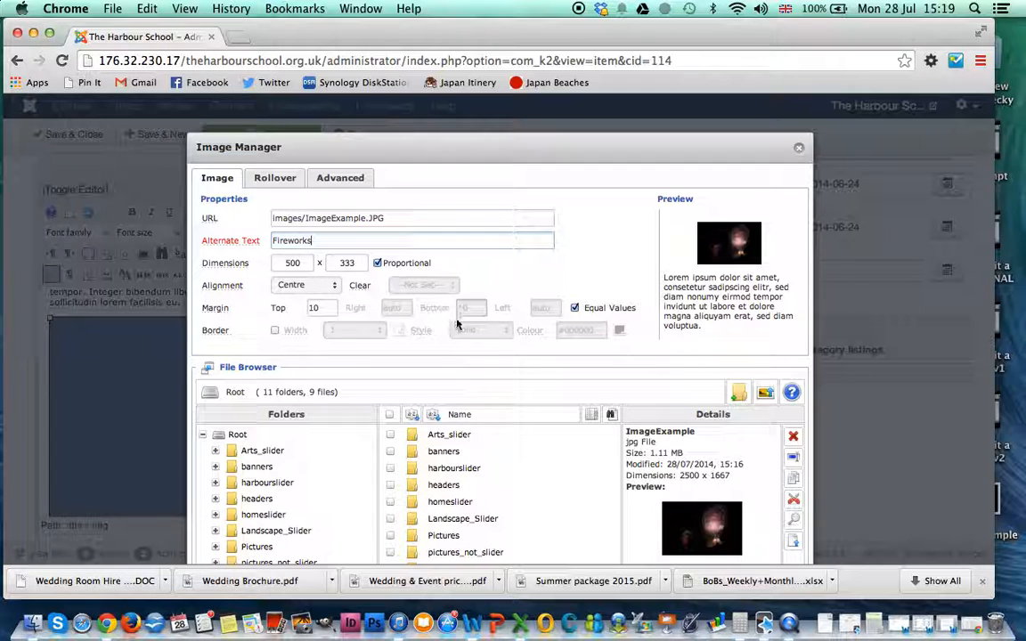
{"action": "scroll", "coordinate": [512, 396], "scroll_direction": "down", "scroll_amount": 5}
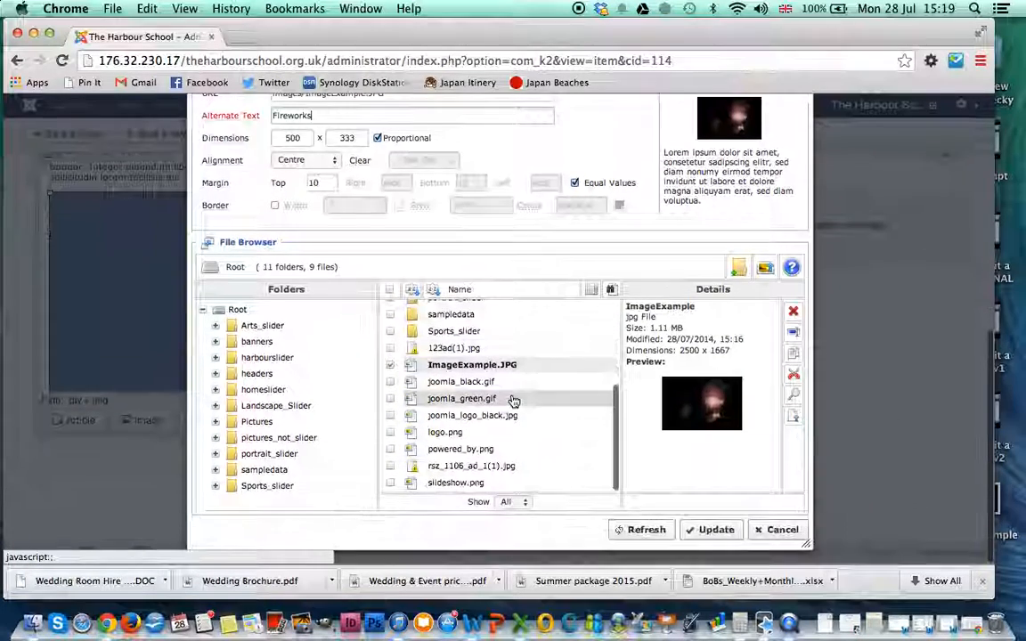
{"action": "left_click", "coordinate": [716, 530]}
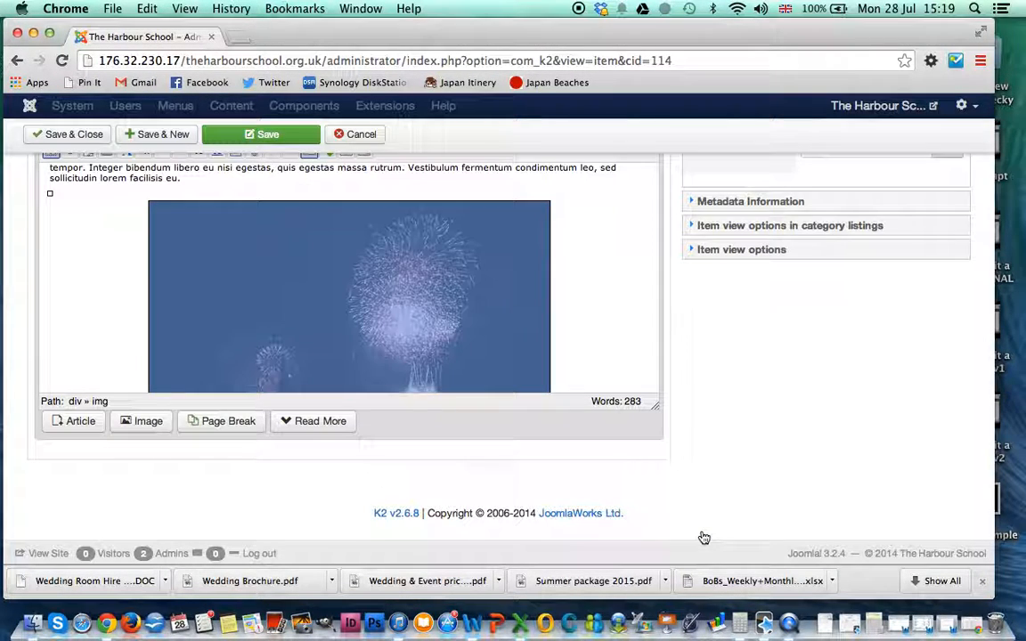
Examine the image's size, centring and spacing between the paragraphs of the item's content.
{"action": "left_click", "coordinate": [584, 293]}
{"action": "scroll", "coordinate": [583, 293], "scroll_direction": "down", "scroll_amount": 2}
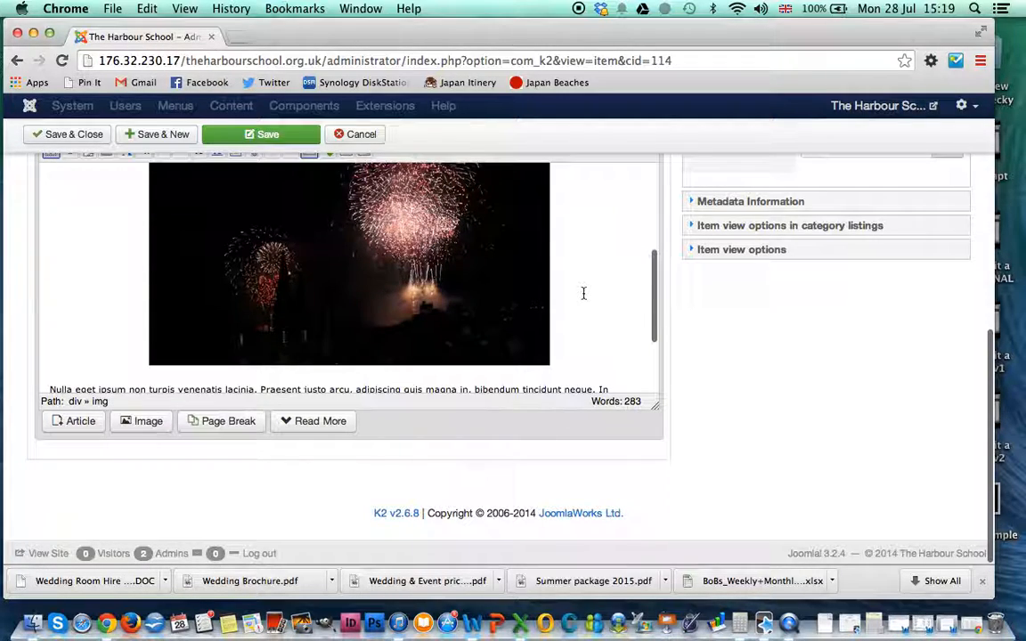
{"action": "scroll", "coordinate": [583, 293], "scroll_direction": "up", "scroll_amount": 3}
{"action": "scroll", "coordinate": [584, 293], "scroll_direction": "down", "scroll_amount": 2}
{"action": "scroll", "coordinate": [583, 293], "scroll_direction": "up", "scroll_amount": 5}
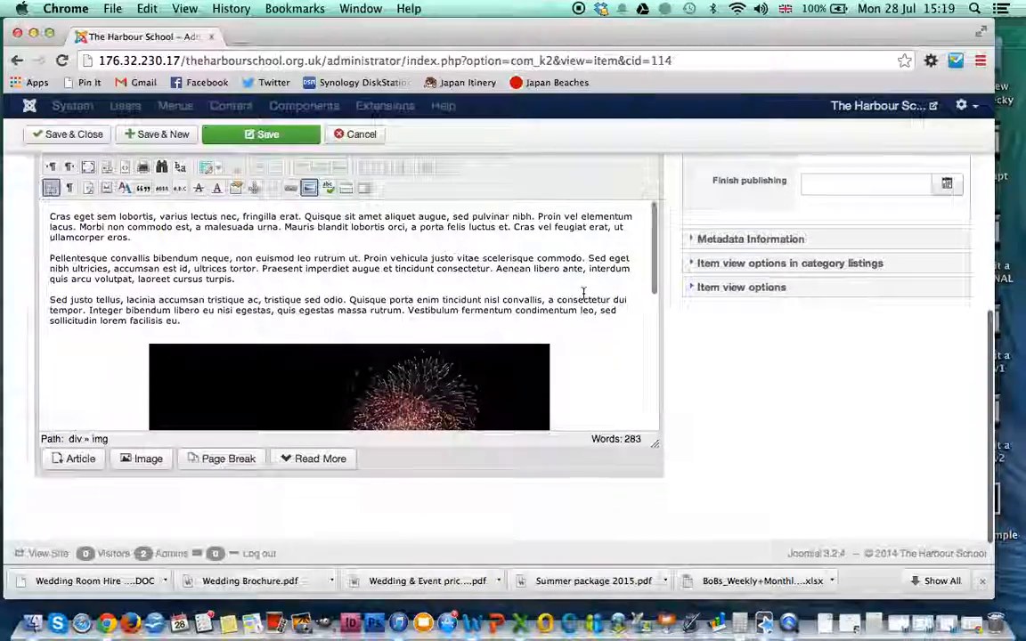
{"action": "scroll", "coordinate": [583, 293], "scroll_direction": "up", "scroll_amount": 4}
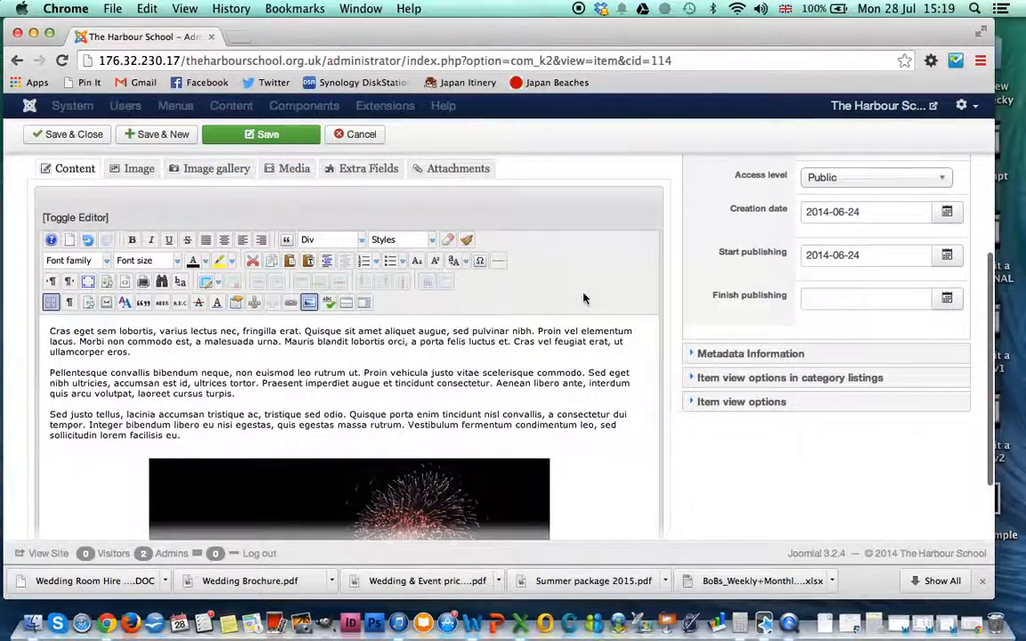
{"action": "scroll", "coordinate": [583, 298], "scroll_direction": "up", "scroll_amount": 1}
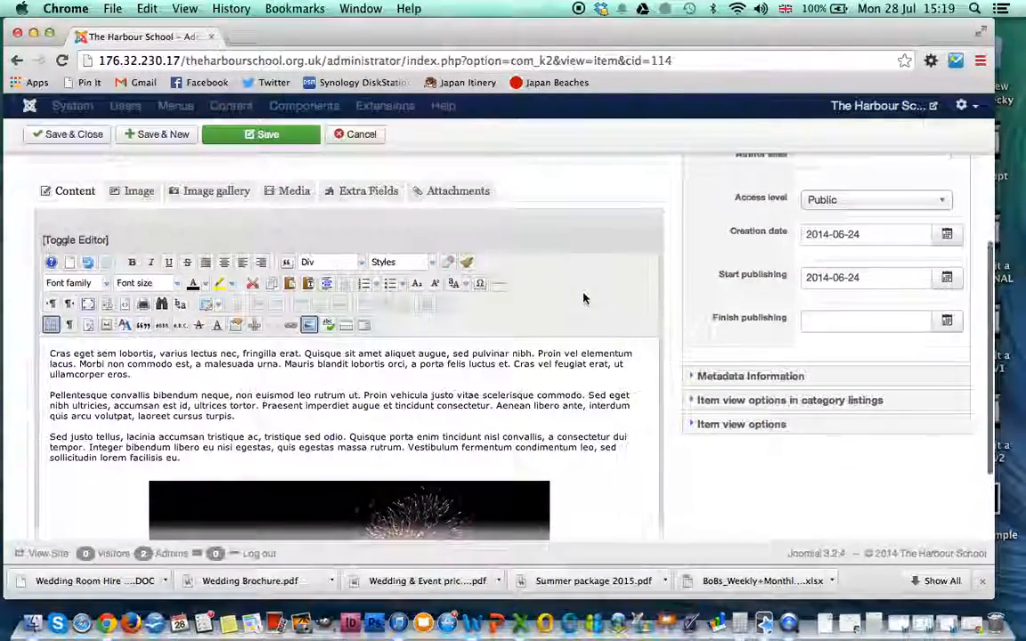
Save and close the edited item, and look over the Sports Facilities entry in the K2 items list.
{"action": "left_click", "coordinate": [70, 141]}
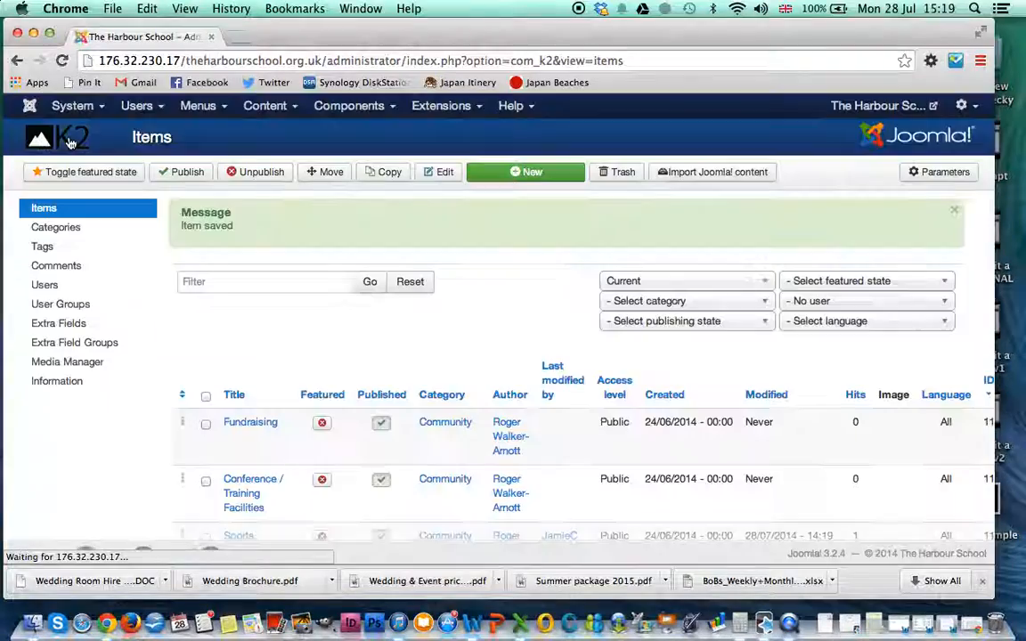
{"action": "scroll", "coordinate": [323, 413], "scroll_direction": "down", "scroll_amount": 5}
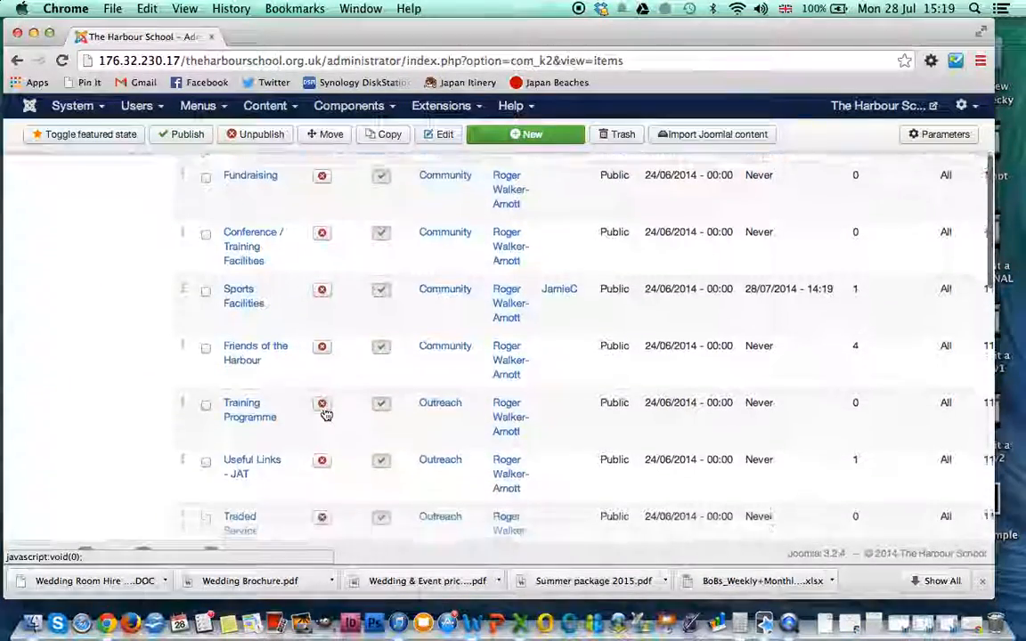
{"action": "scroll", "coordinate": [325, 413], "scroll_direction": "up", "scroll_amount": 3}
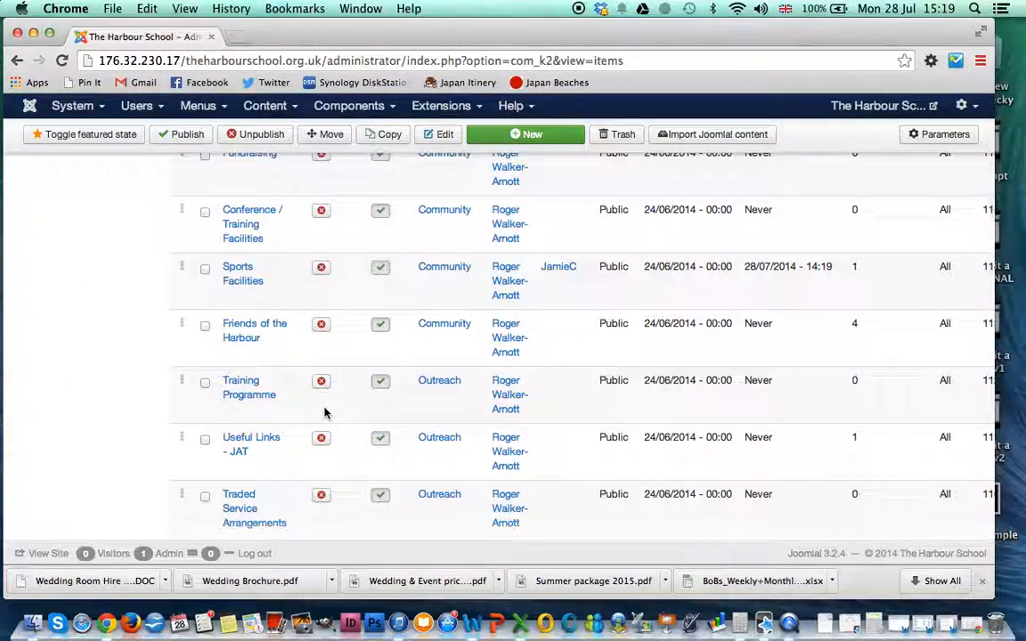
{"action": "scroll", "coordinate": [323, 414], "scroll_direction": "down", "scroll_amount": 2}
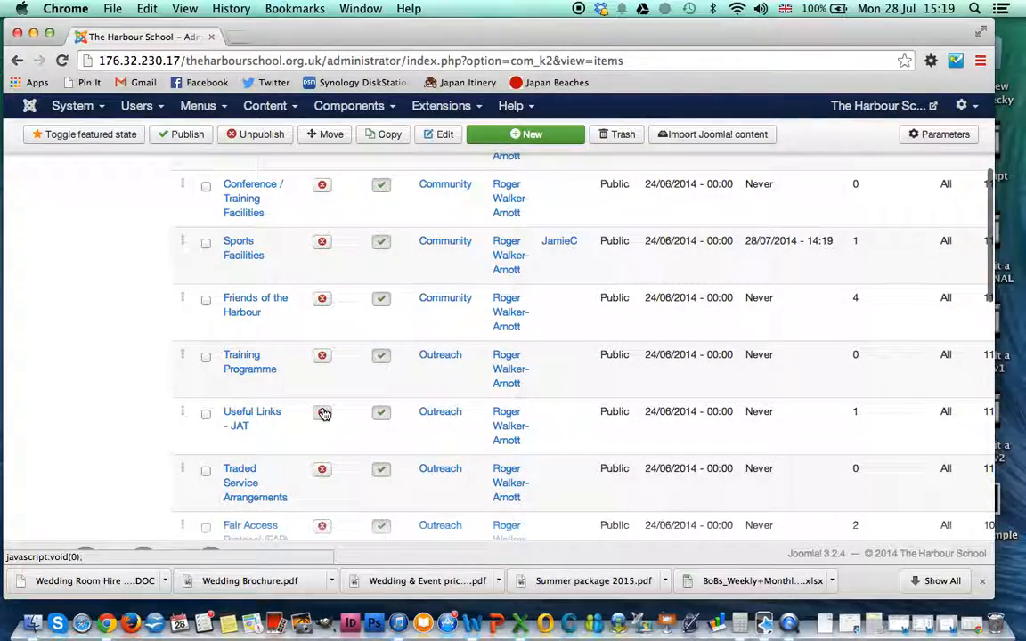
{"action": "scroll", "coordinate": [324, 403], "scroll_direction": "up", "scroll_amount": 5}
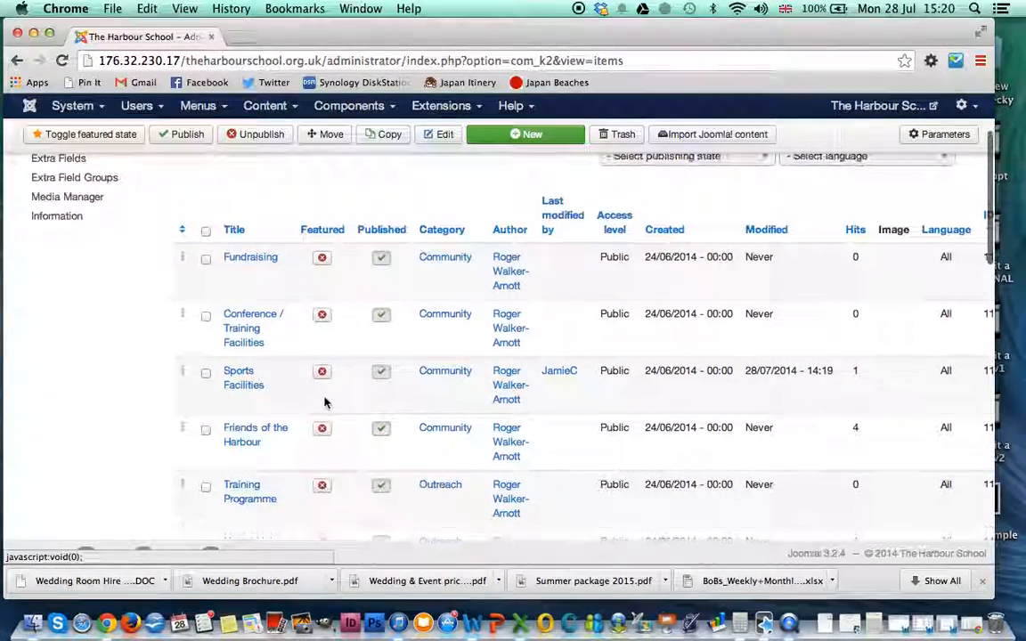